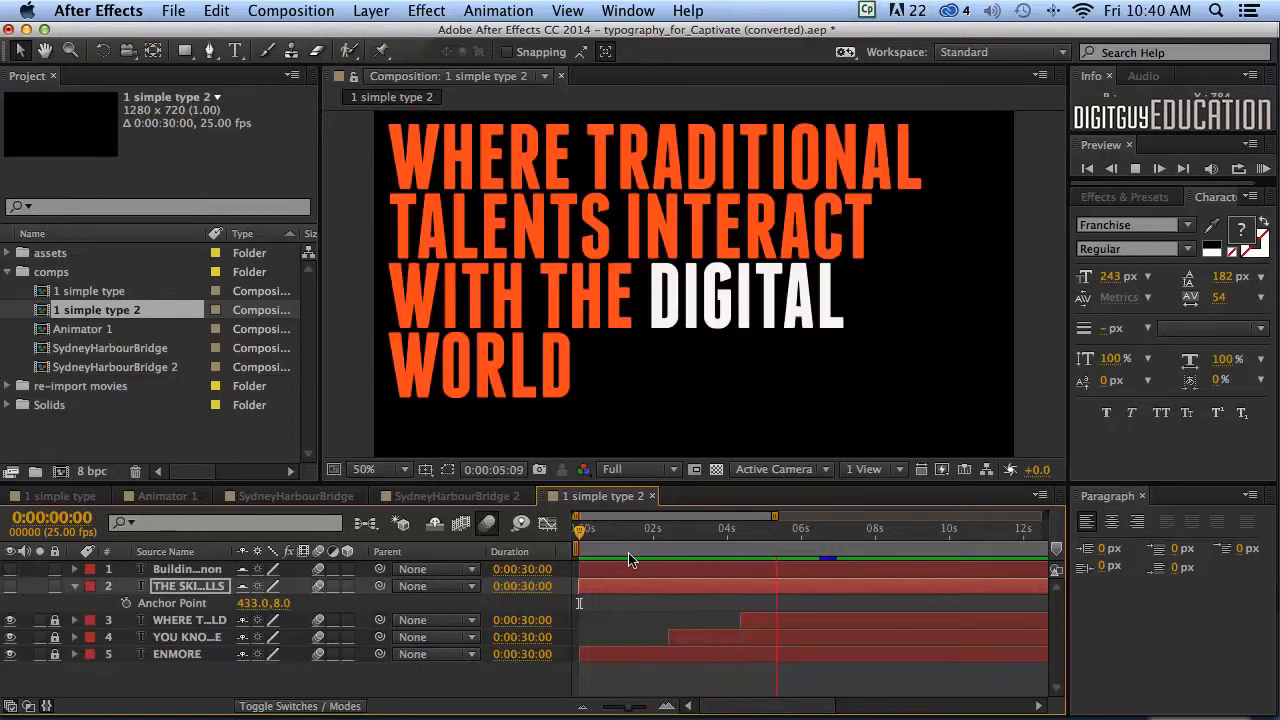
Step: Show the "THE SKILLS TO PAY THE BILLS" layer and shift it in time to start at about 0:00:06:24
click(823, 532)
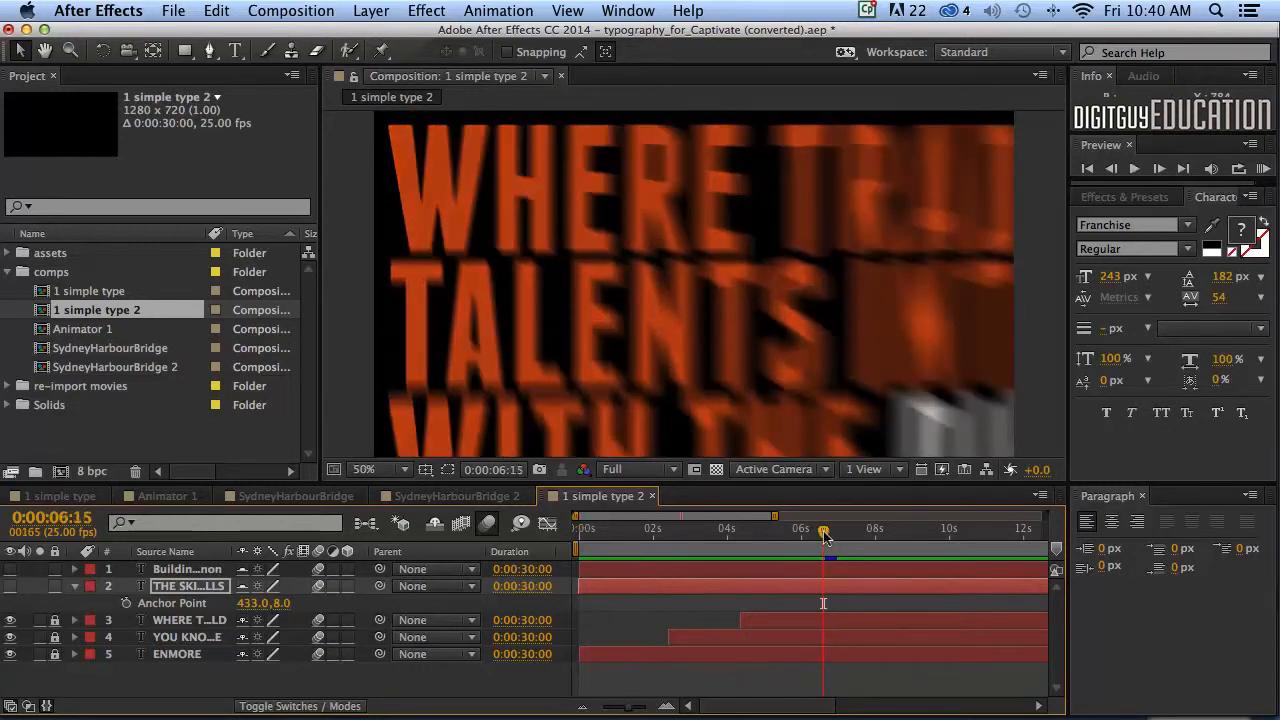
mouse_move(817, 525)
mouse_down()
mouse_move(837, 529)
mouse_move(824, 528)
mouse_up()
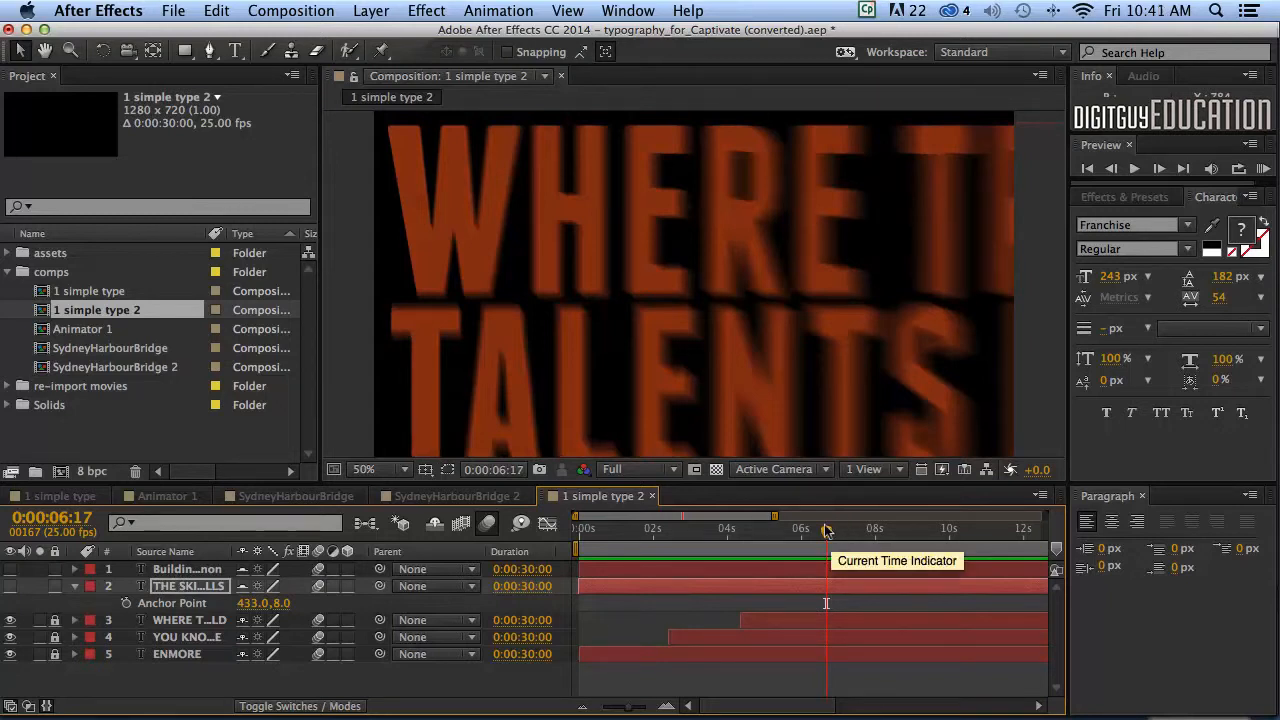
click(12, 586)
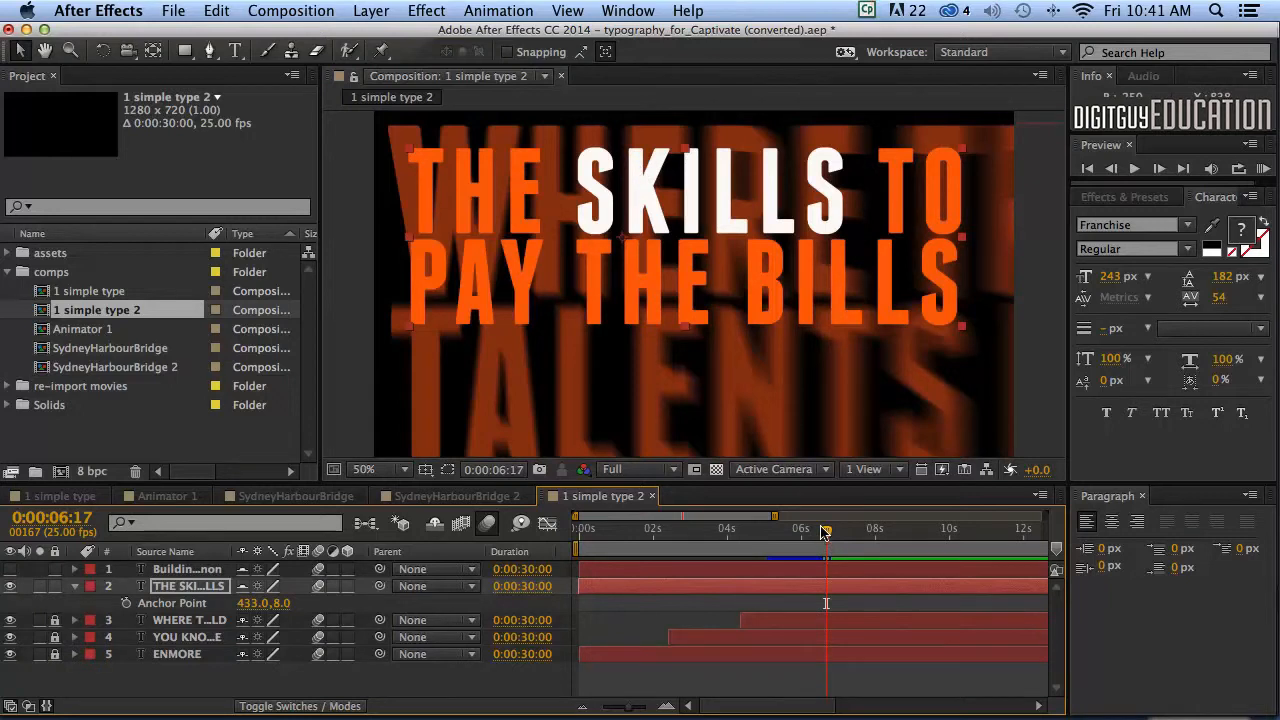
drag(823, 532, 839, 528)
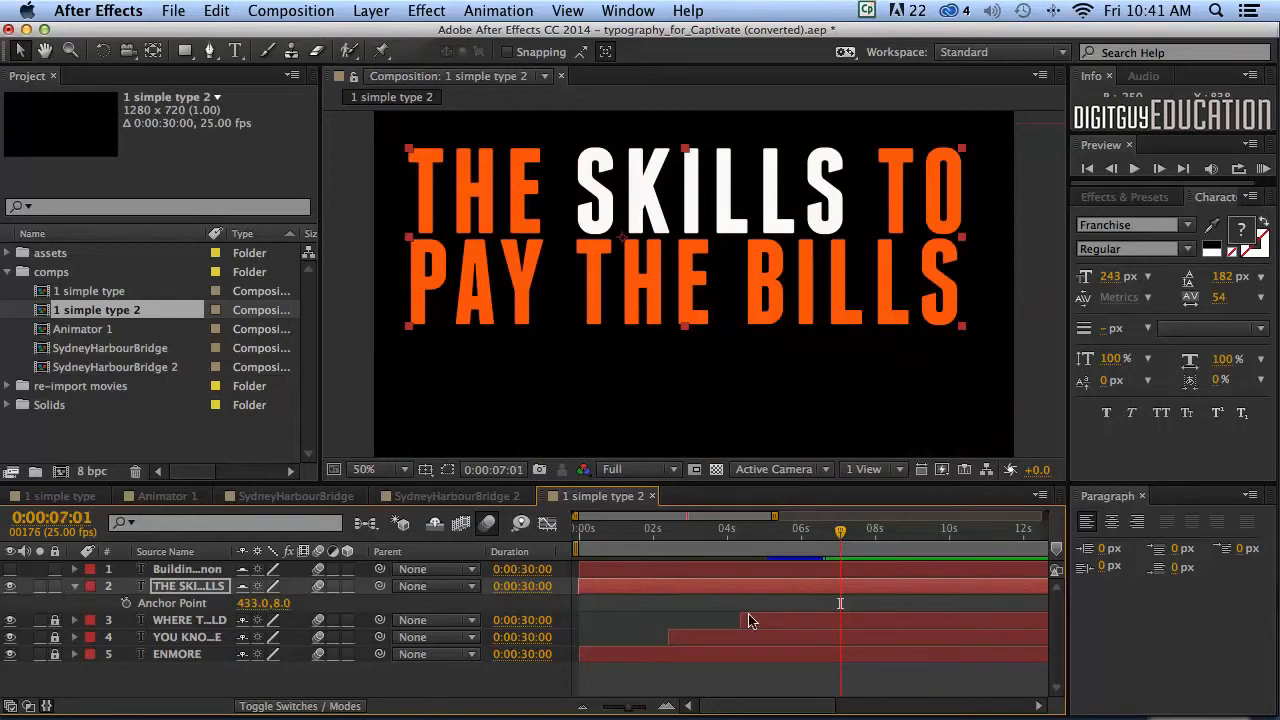
drag(617, 586, 883, 587)
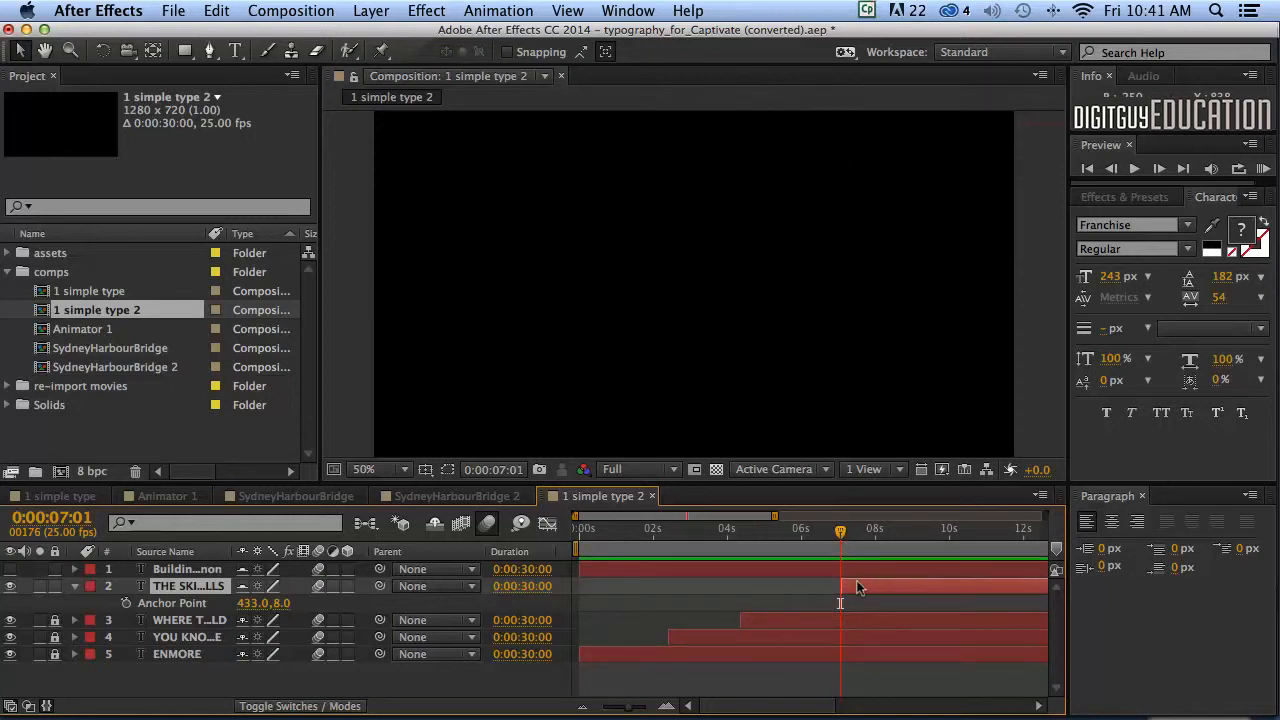
drag(855, 584, 853, 584)
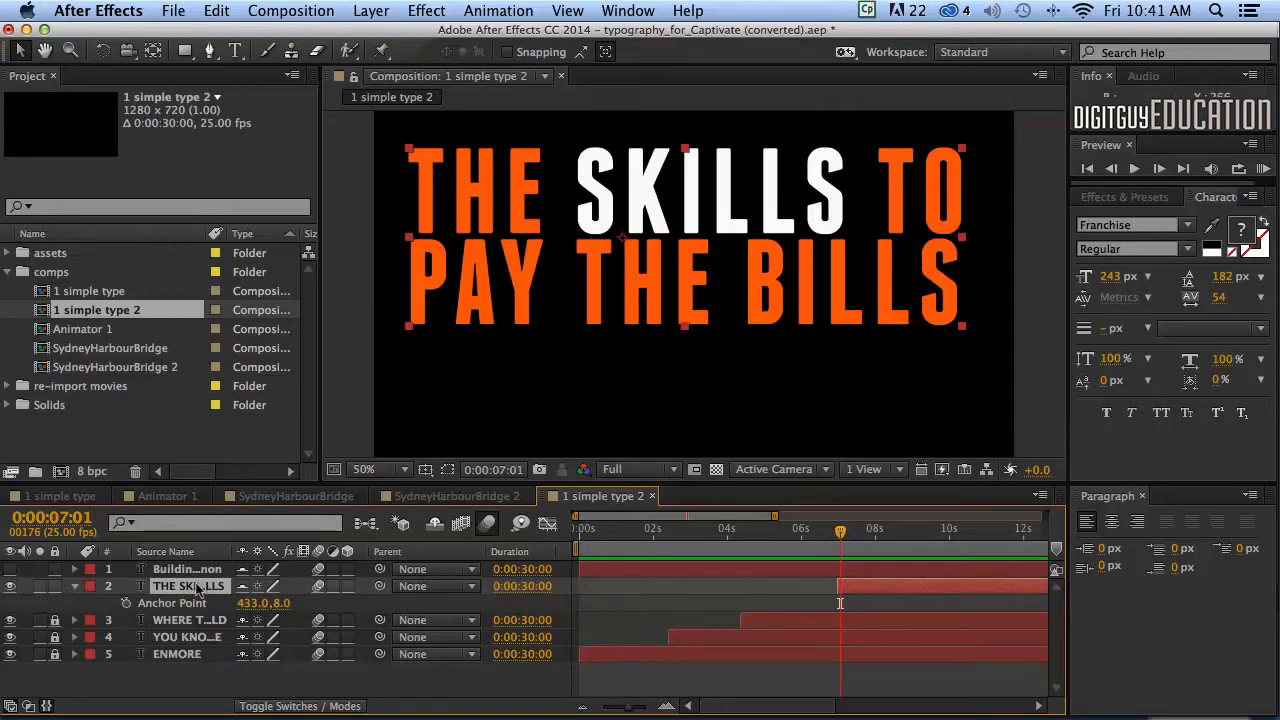
Step: Set the SKILLS layer's anchor point to 0, -172 and reposition the text near the upper-left corner of the frame
click(250, 603)
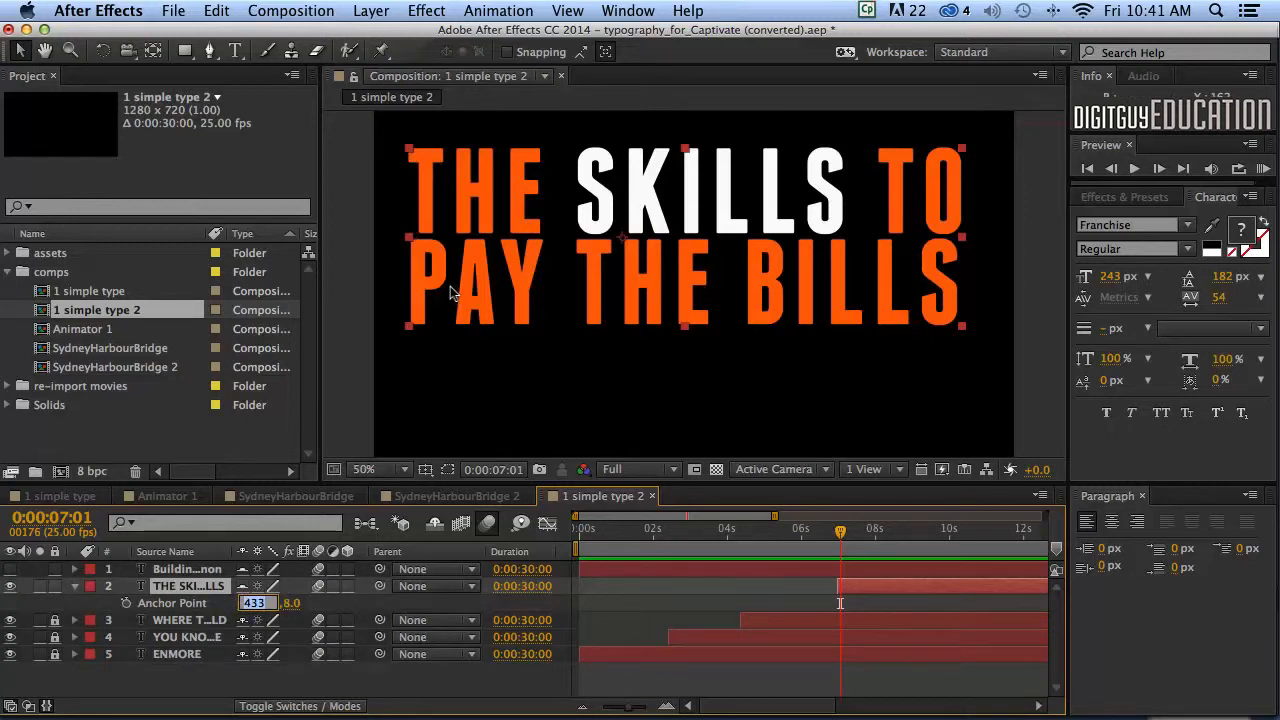
text(0)
key(Return)
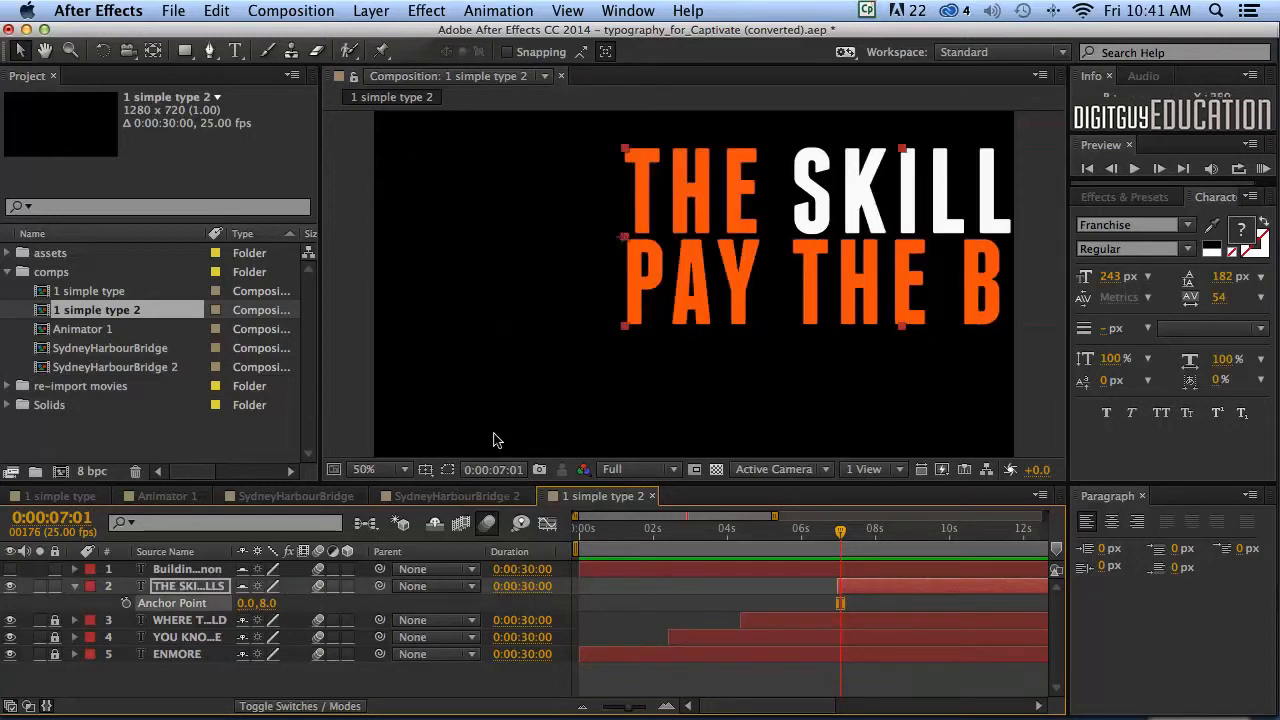
drag(268, 604, 98, 604)
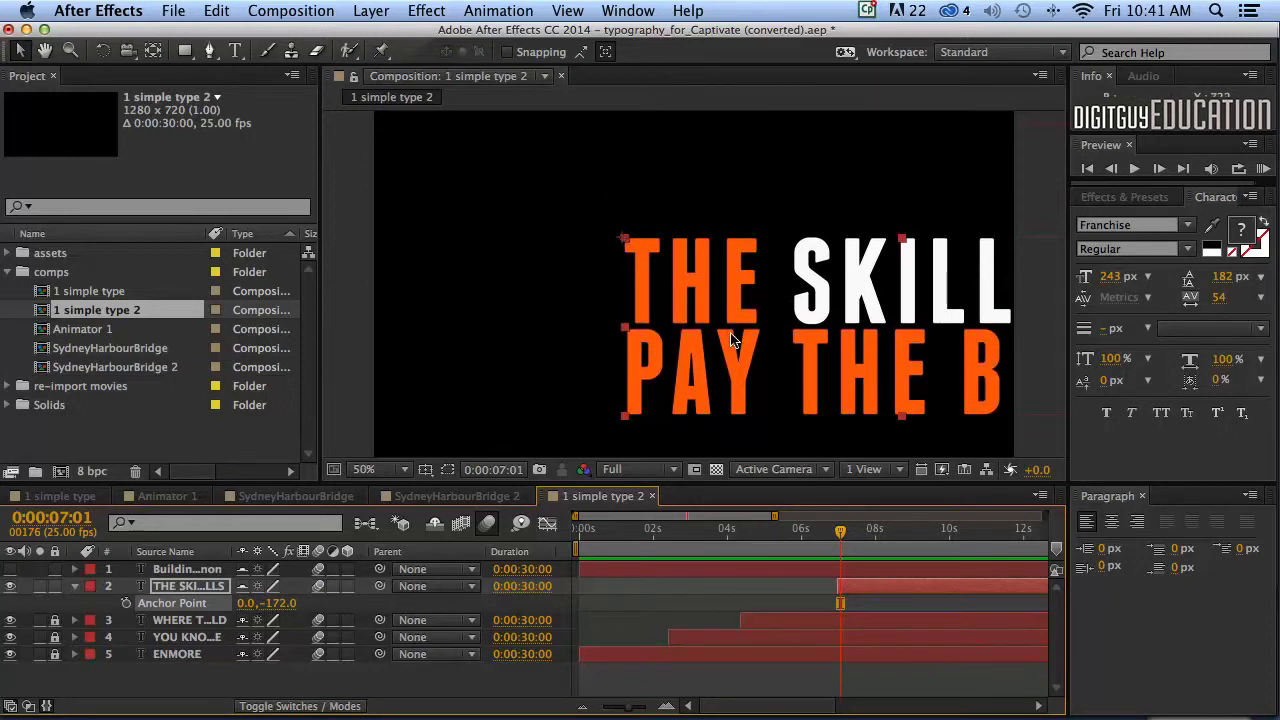
drag(729, 293, 521, 181)
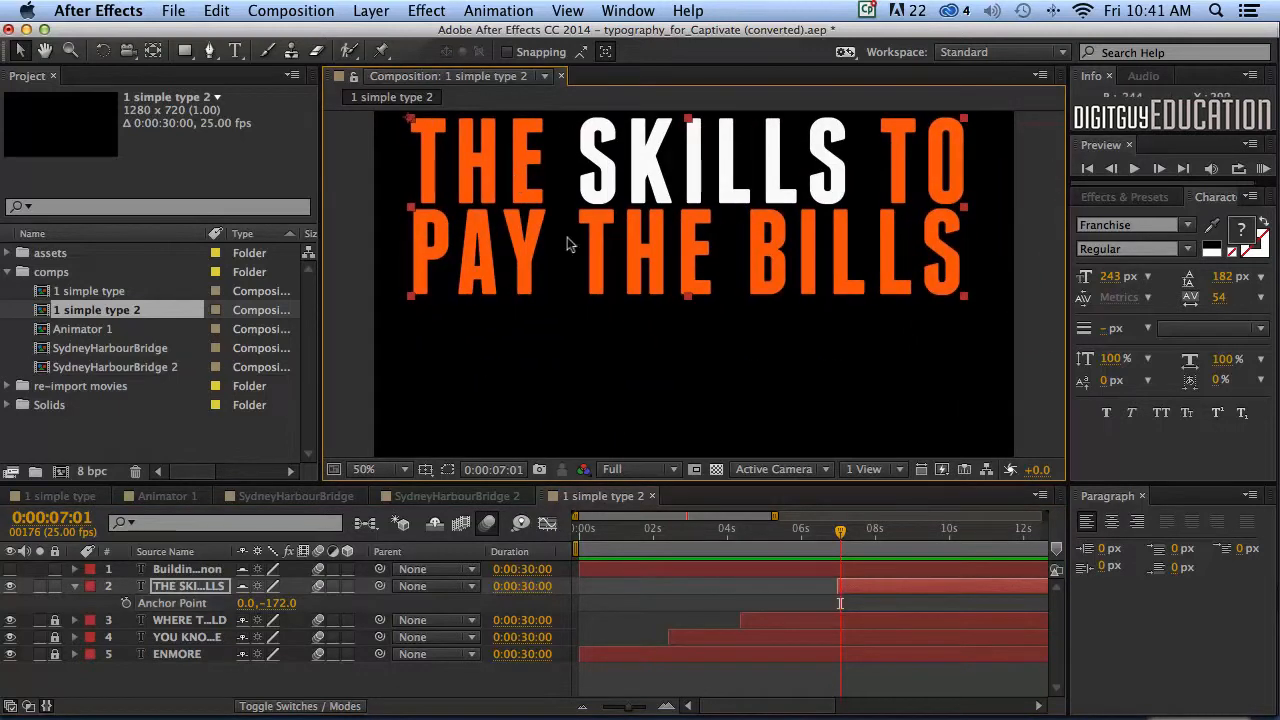
Step: Set the SKILLS layer's rotation to -110° and start keyframing it at 0:00:06:24
drag(840, 530, 837, 530)
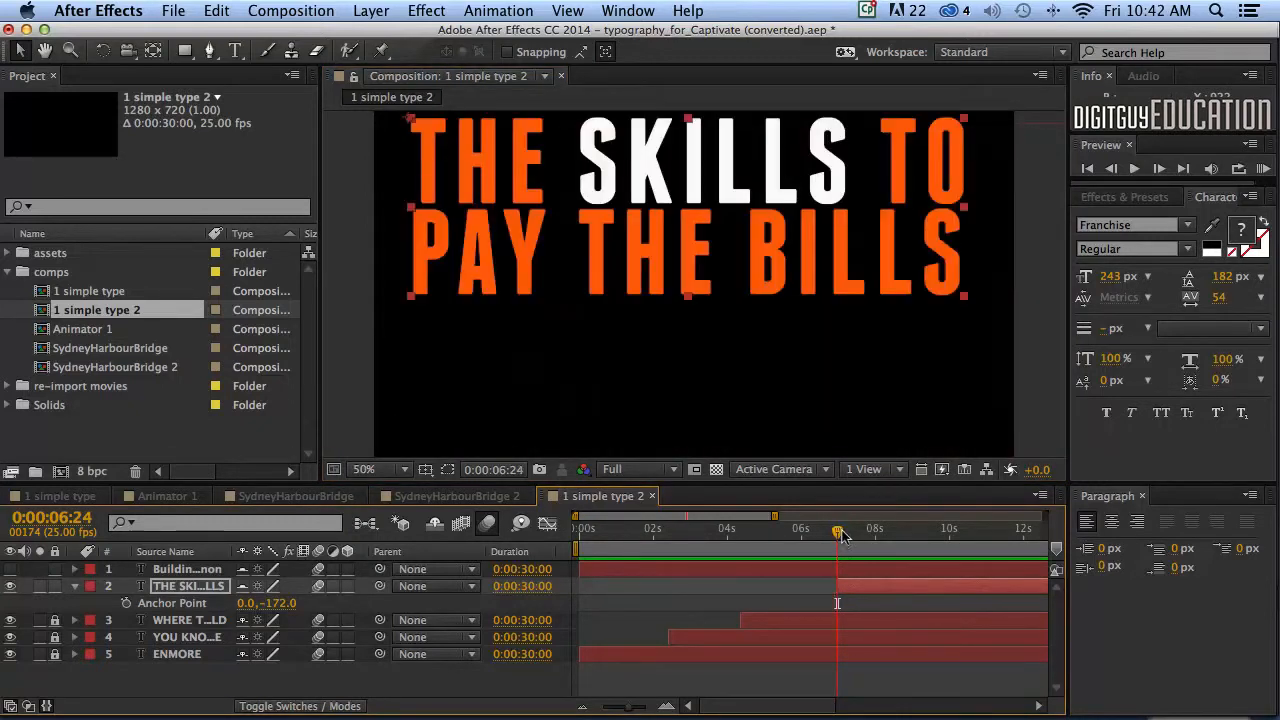
mouse_move(837, 530)
mouse_down()
mouse_move(808, 530)
mouse_move(843, 530)
mouse_up()
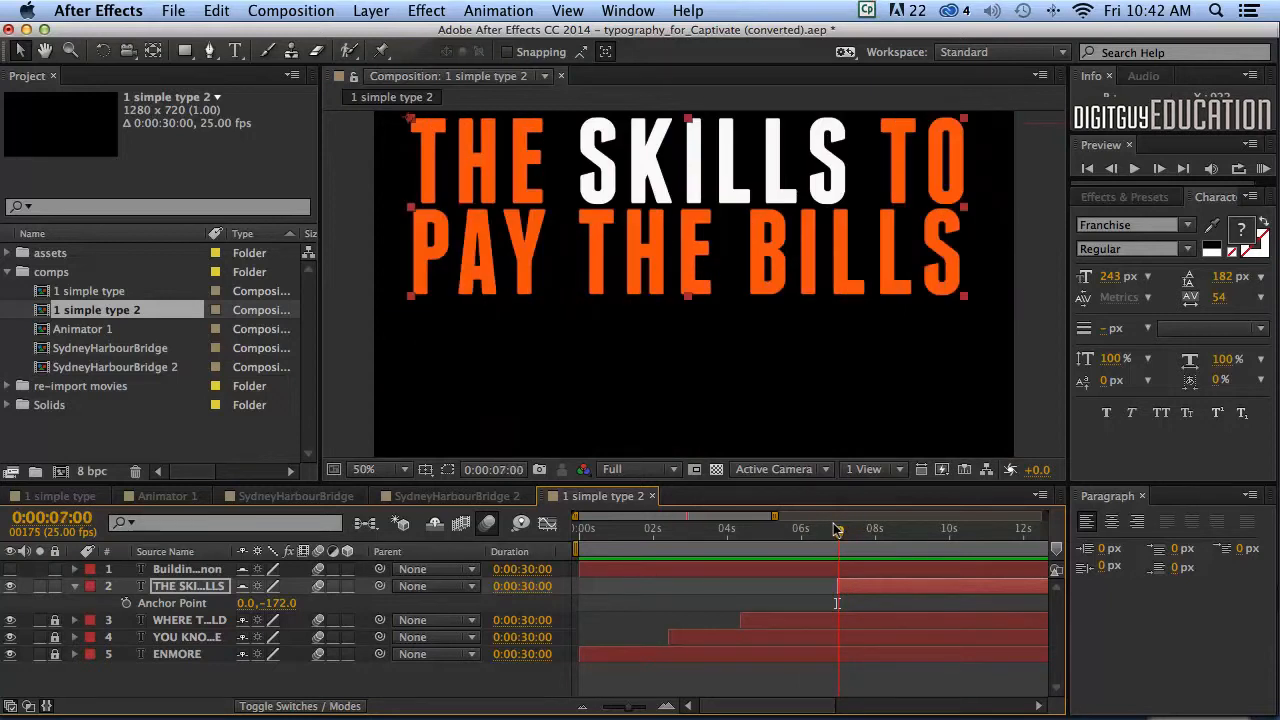
key(Page_Up)
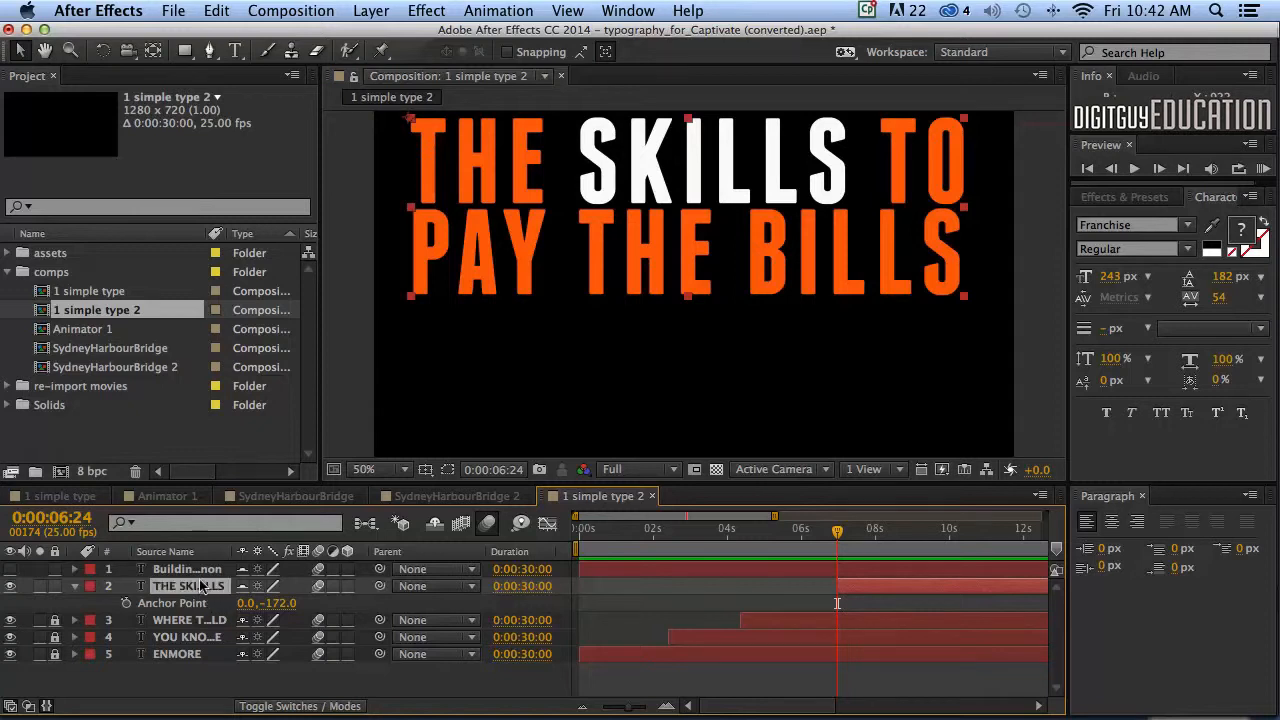
key(r)
drag(258, 603, 129, 572)
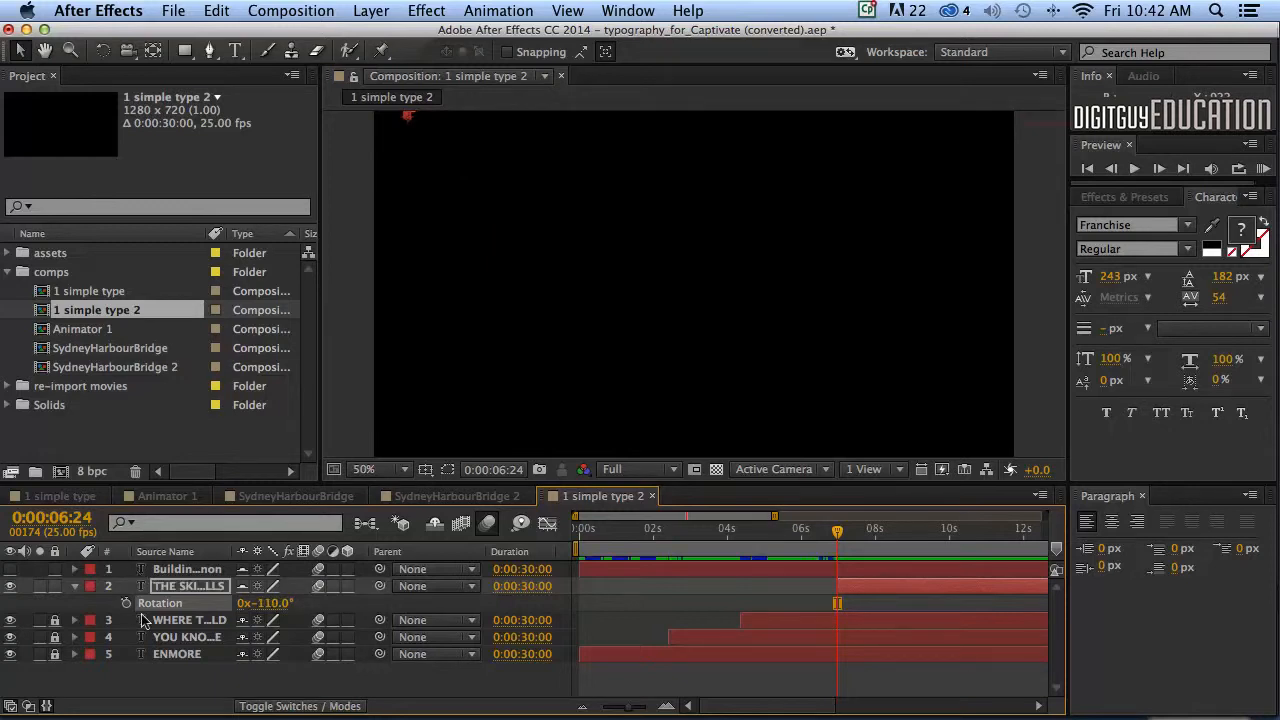
click(124, 603)
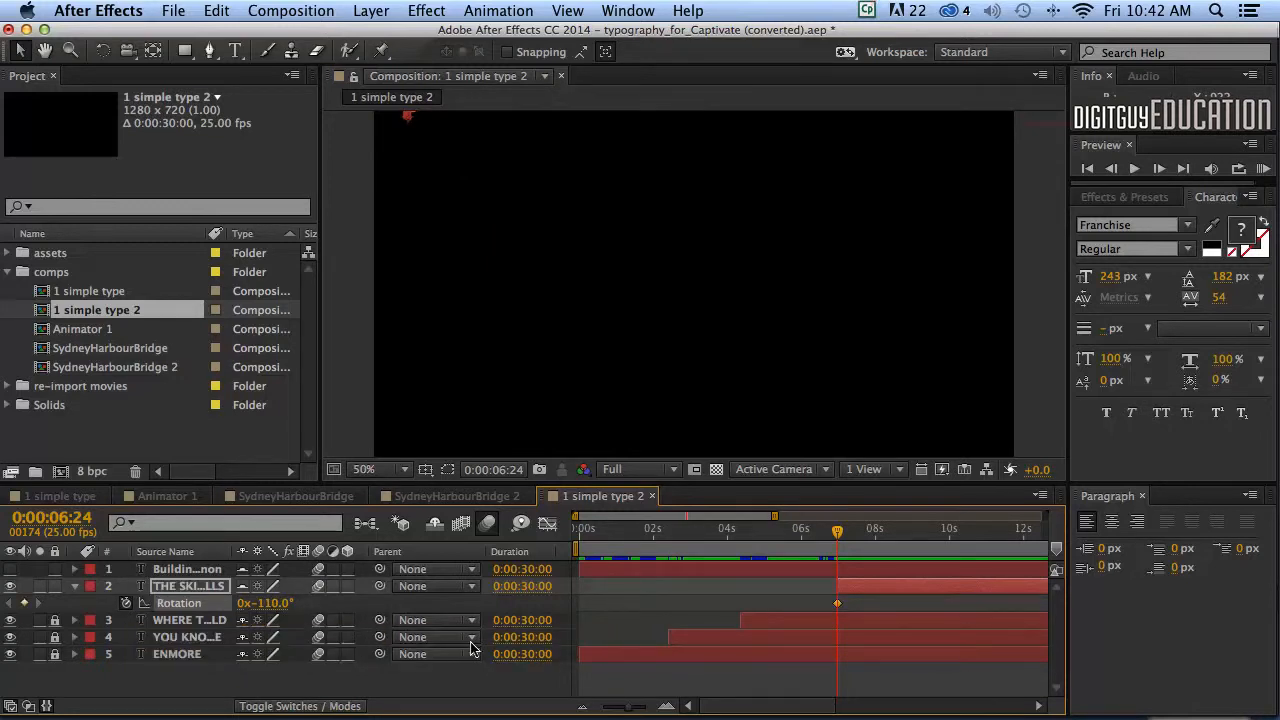
Step: Add a rotation keyframe of 3x+5.0° to the SKILLS layer at 0:00:08:00
drag(838, 533, 873, 531)
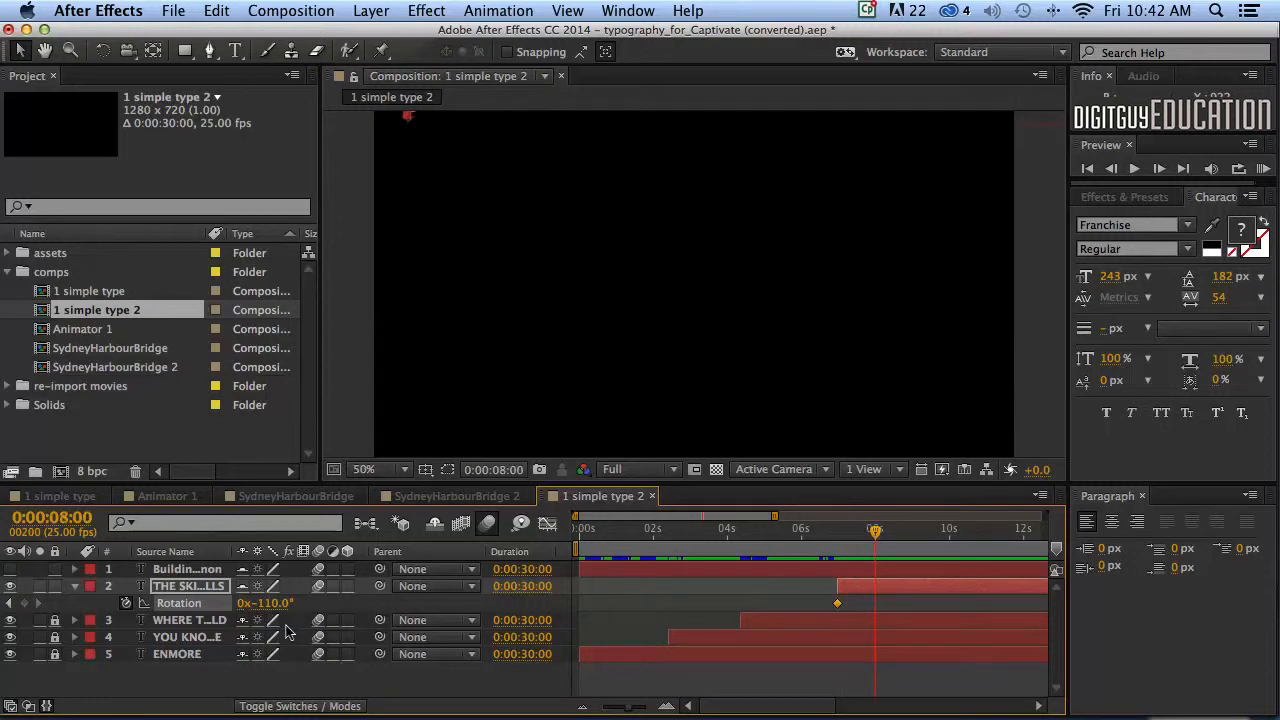
click(242, 604)
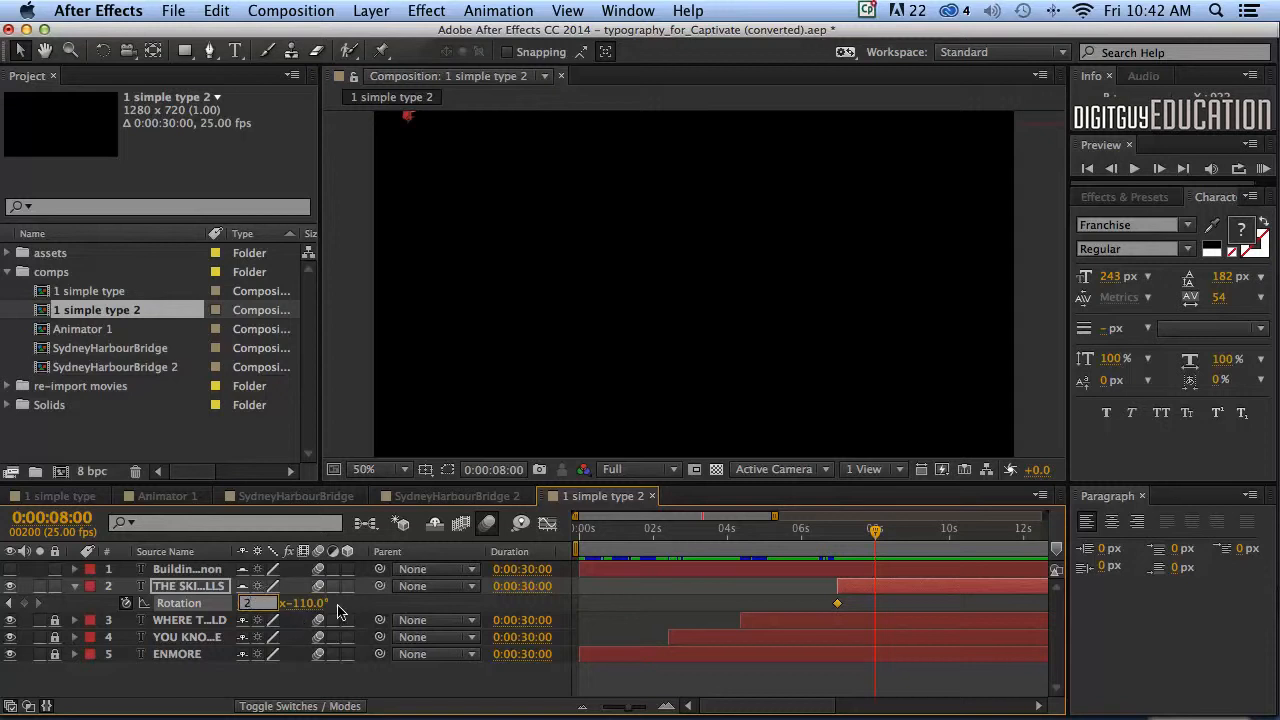
key(Return)
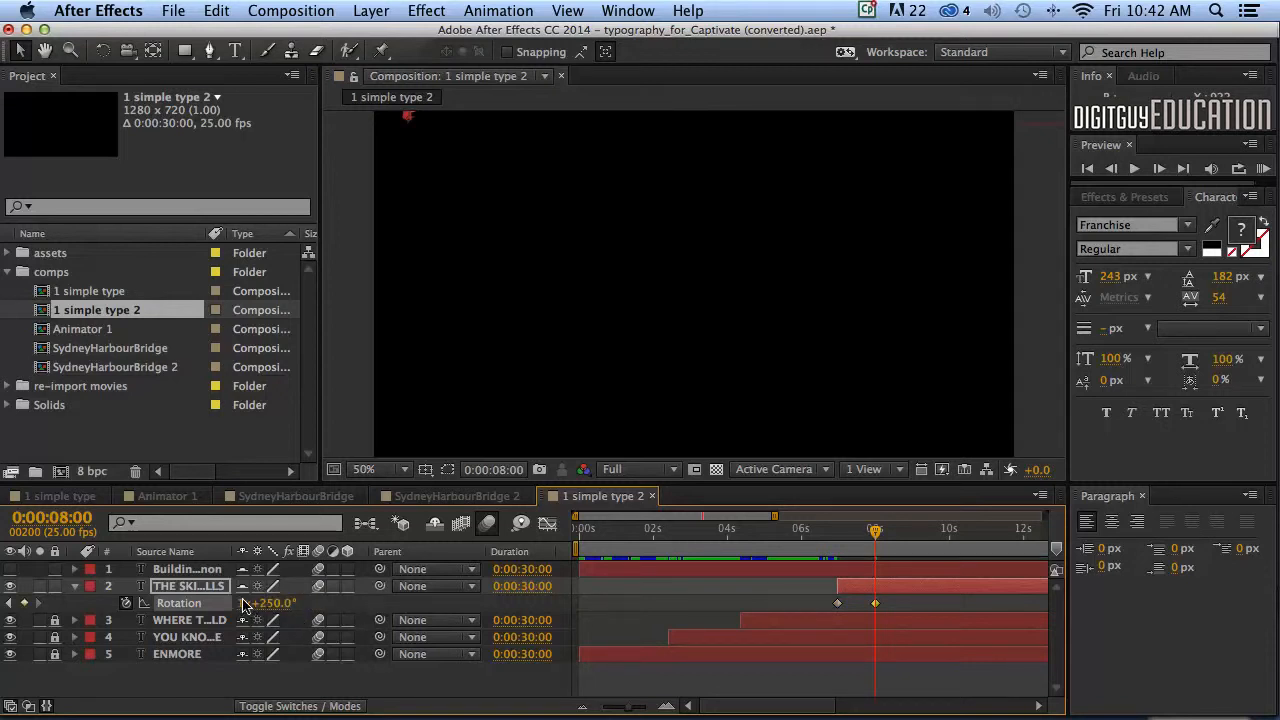
click(246, 602)
text(2)
key(Return)
click(268, 603)
click(358, 599)
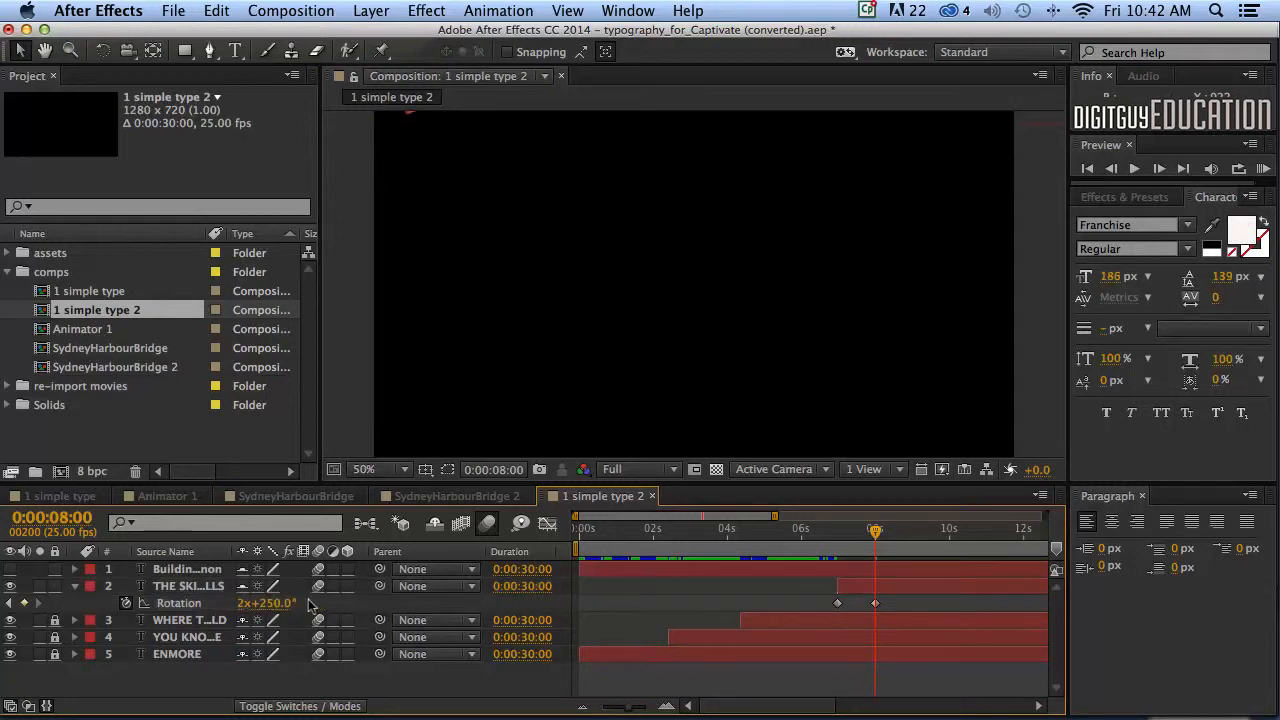
drag(268, 603, 380, 595)
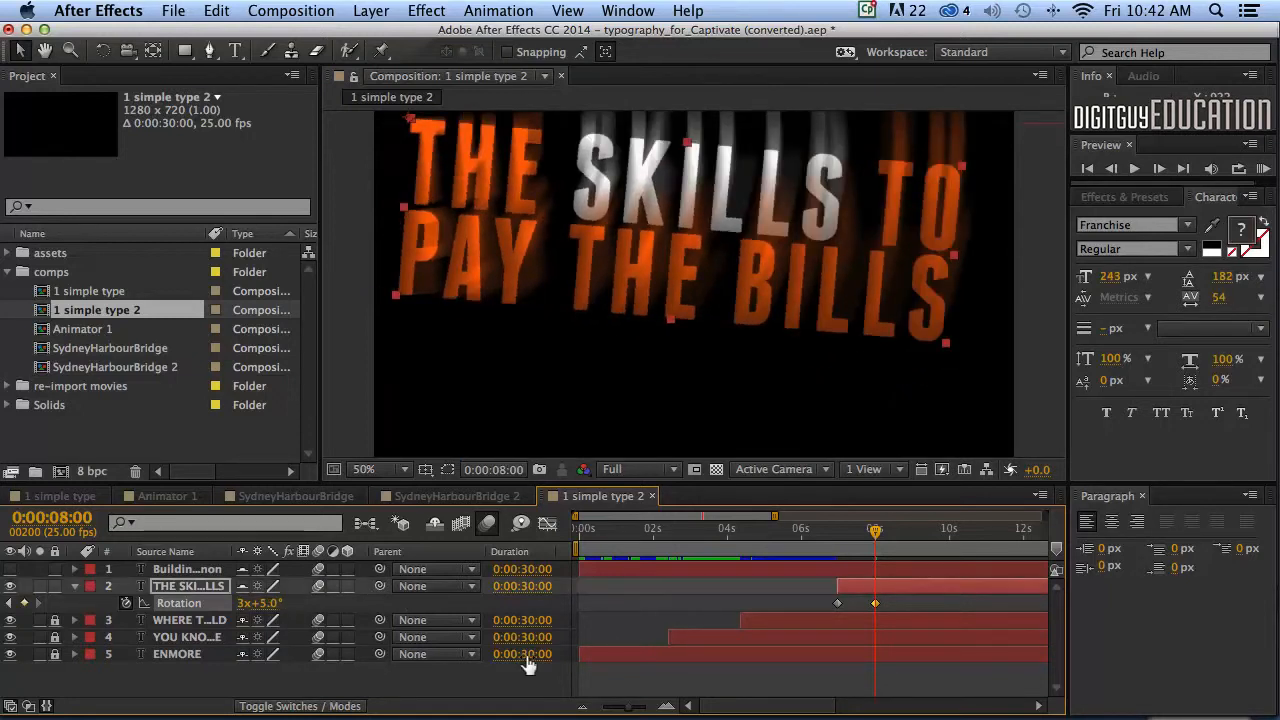
Step: Preview the SKILLS text's spinning entrance, starting from about 0:00:06:03
drag(873, 529, 806, 530)
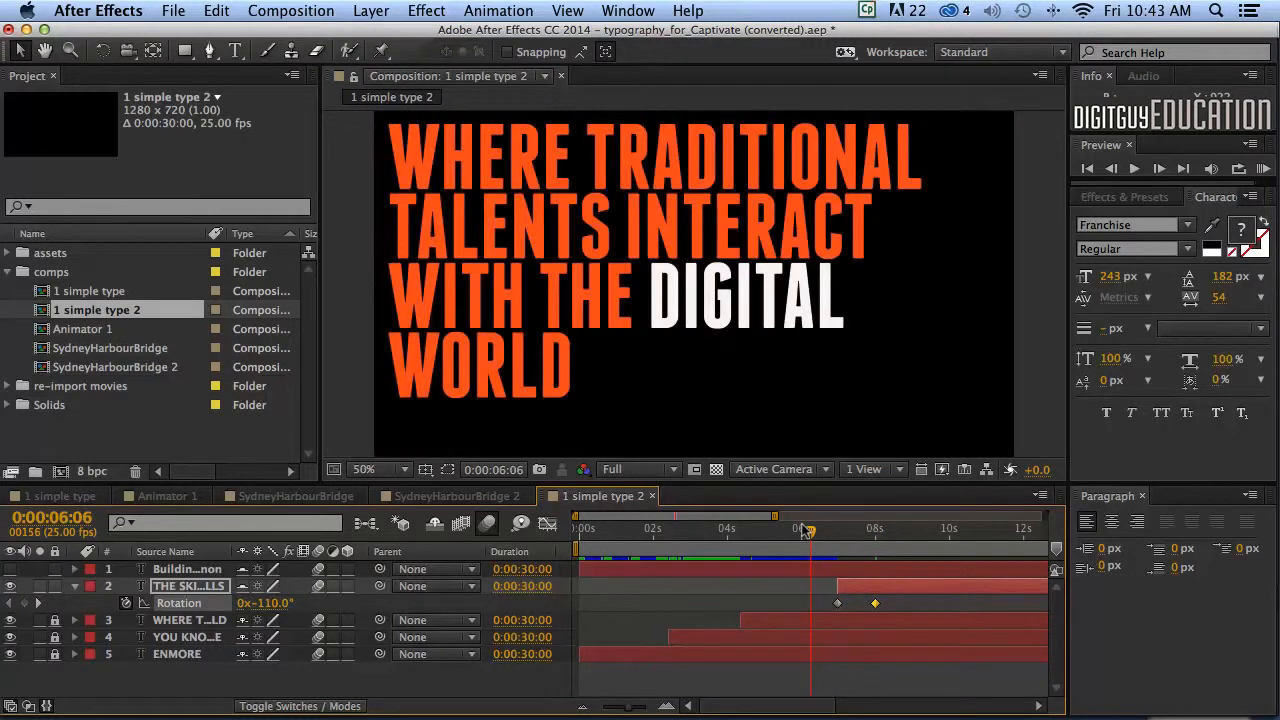
key(space)
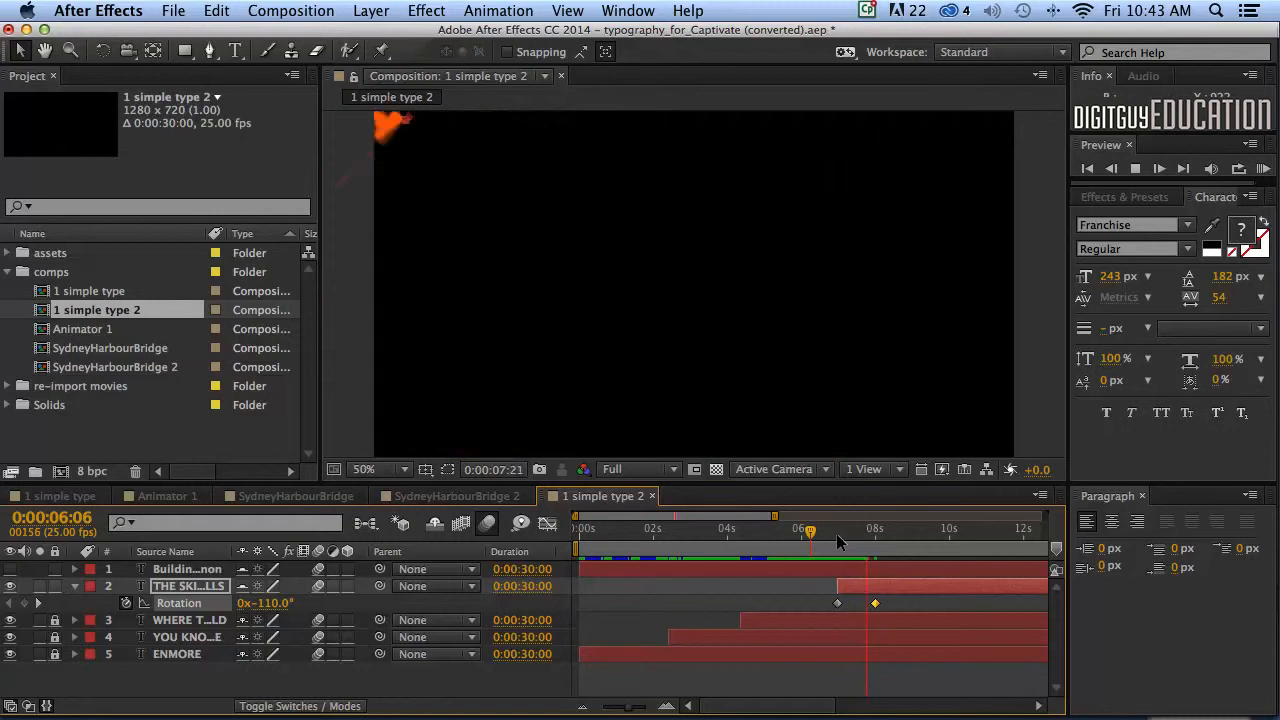
key(space)
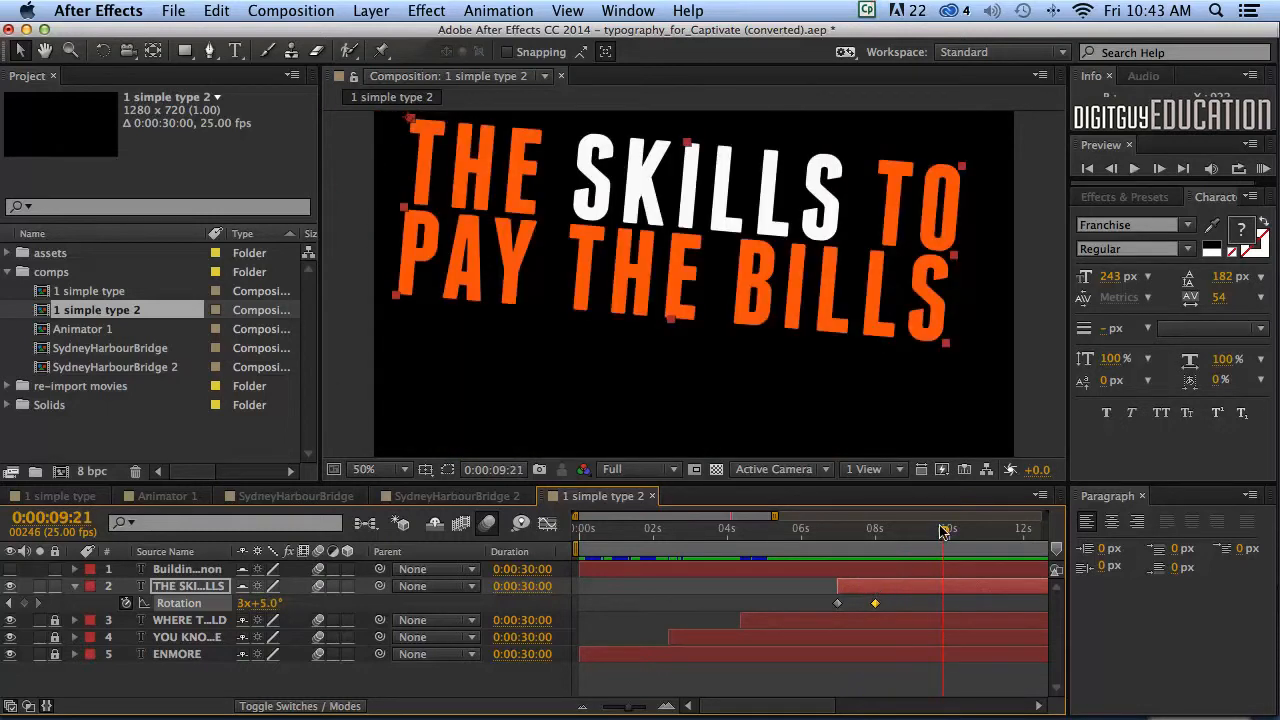
drag(944, 532, 806, 530)
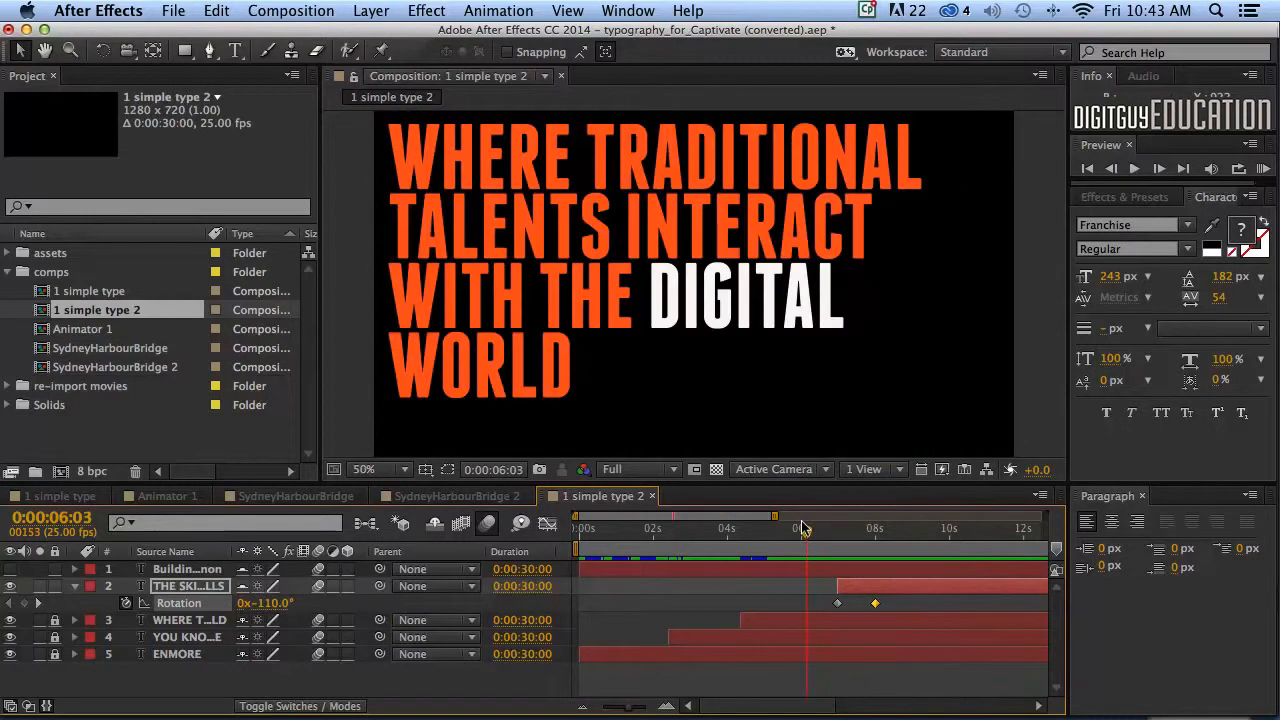
click(1262, 168)
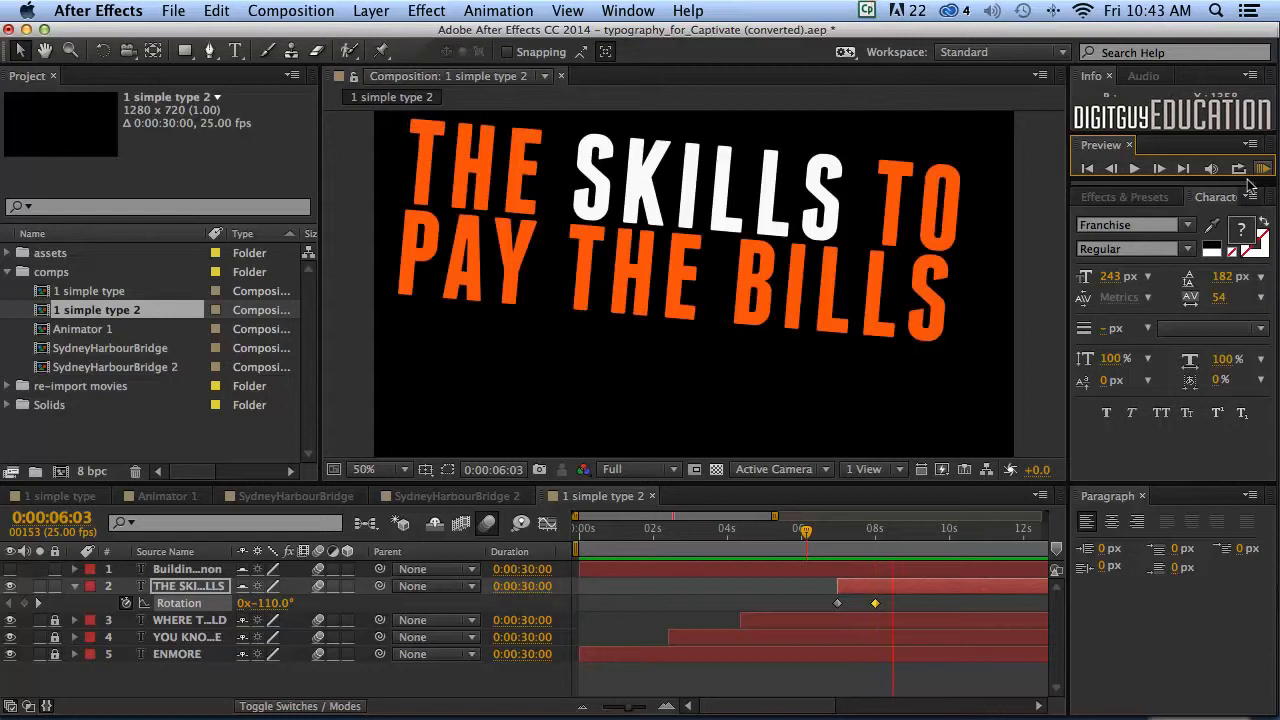
key(space)
Step: Shorten the SKILLS rotation, shift its layer to start shortly after 6 seconds, and preview from 0:00:05:16
drag(874, 602, 855, 577)
drag(915, 530, 789, 533)
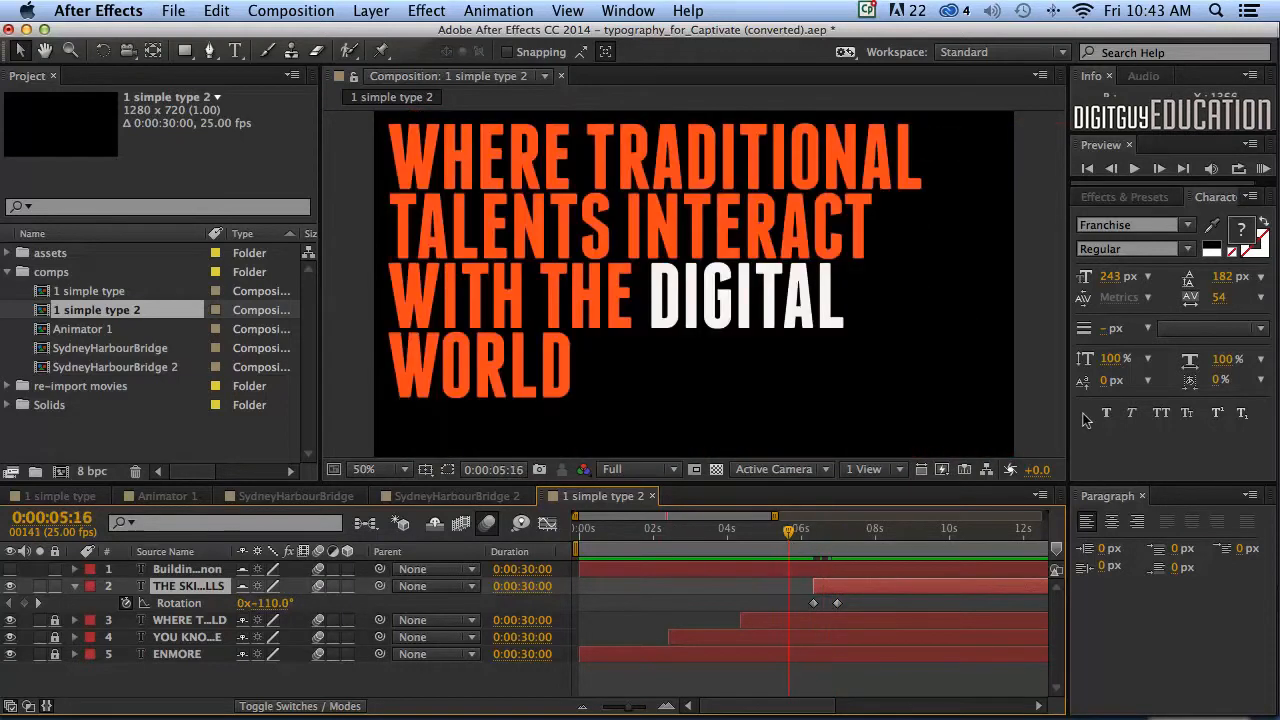
click(1262, 169)
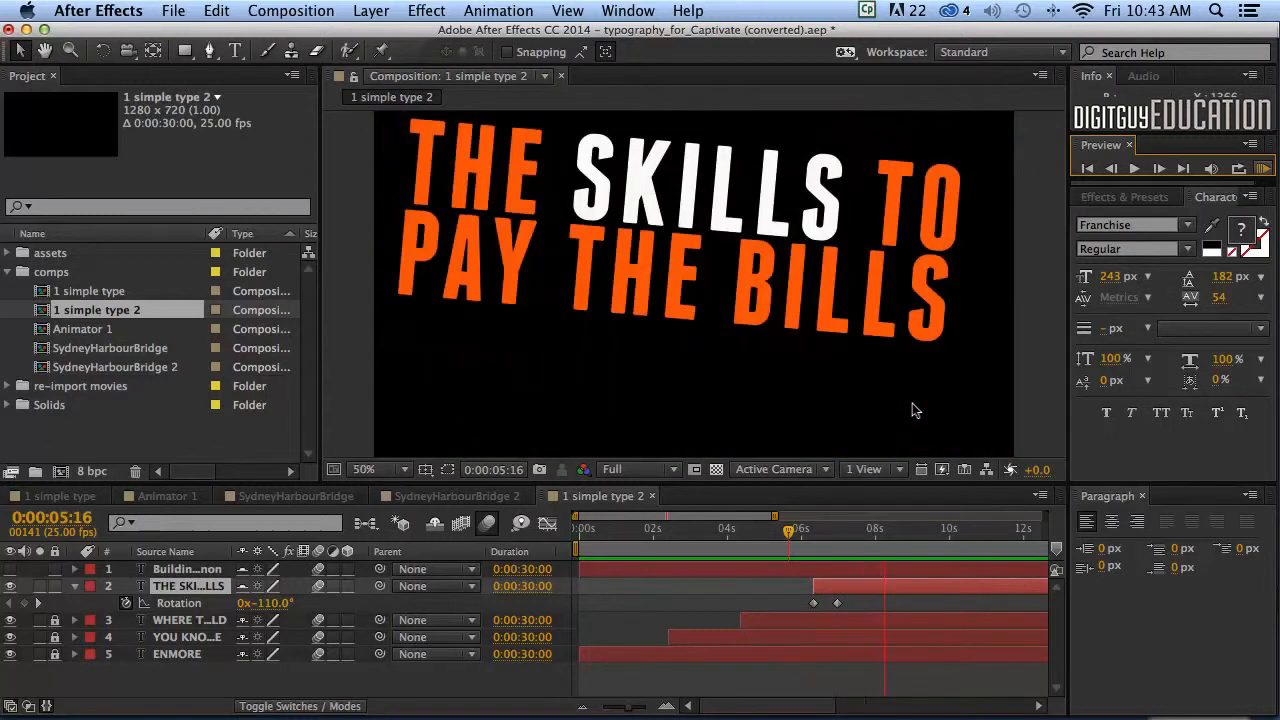
key(space)
Step: Fade out the SKILLS layer with opacity keyframes of 100% at 0:00:08:20 and 0% at 0:00:09:17
mouse_move(911, 532)
mouse_down()
mouse_move(805, 532)
mouse_move(900, 531)
mouse_up()
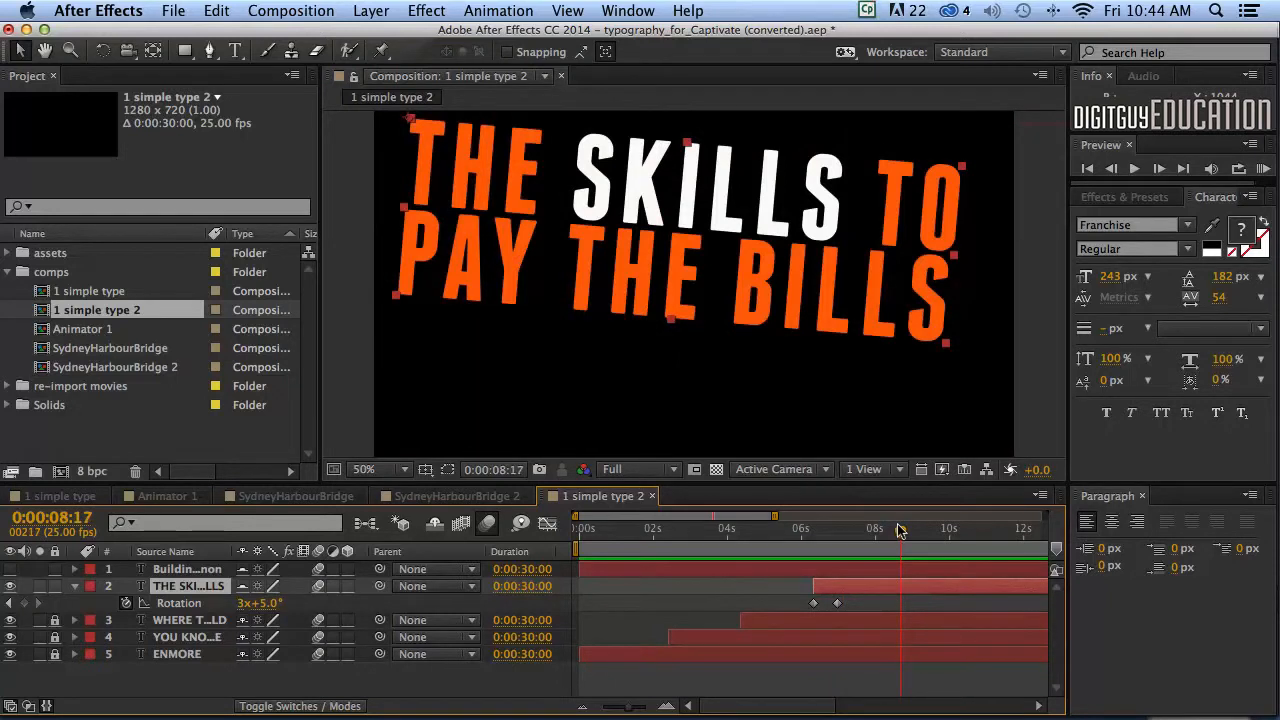
drag(899, 527, 905, 527)
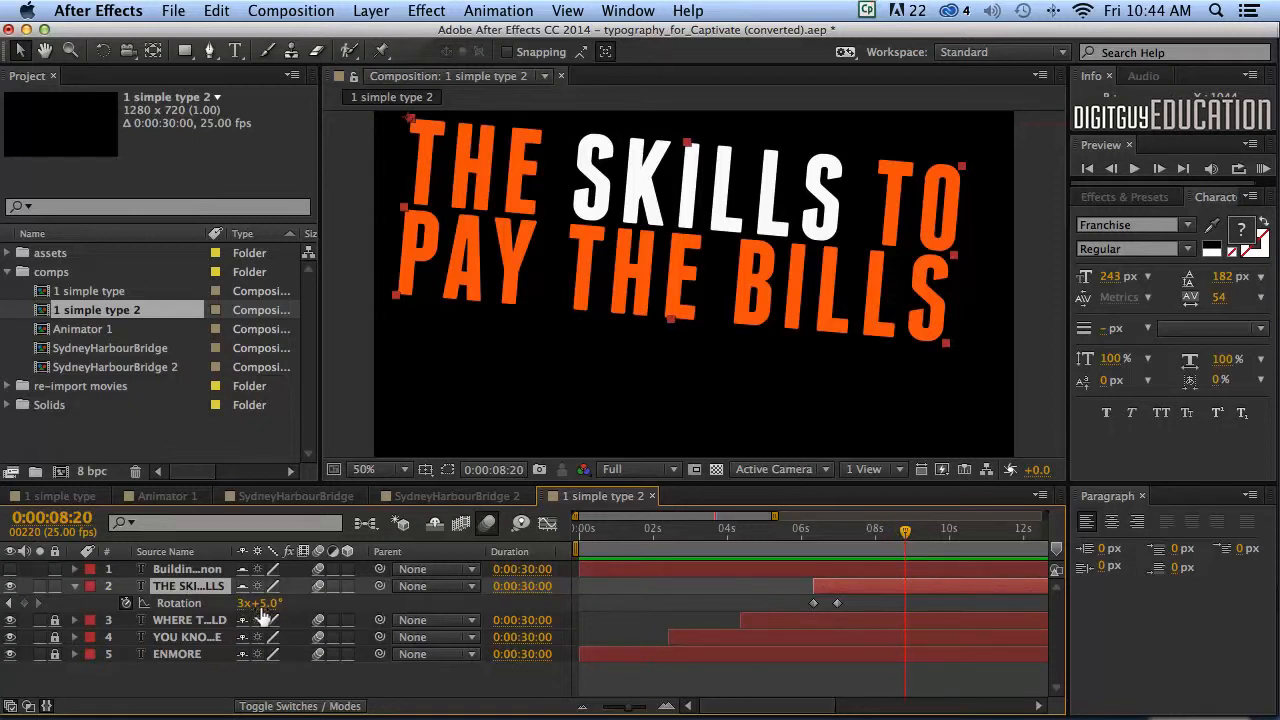
key(alt+shift+t)
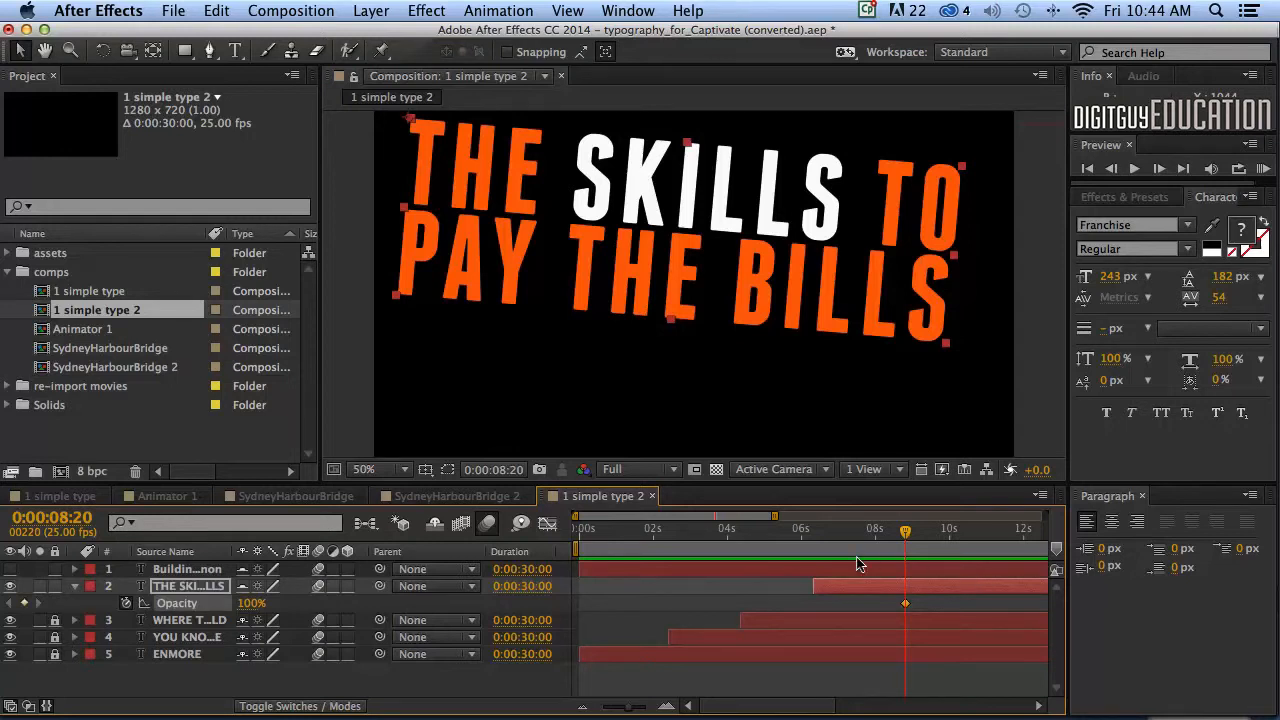
drag(905, 530, 938, 530)
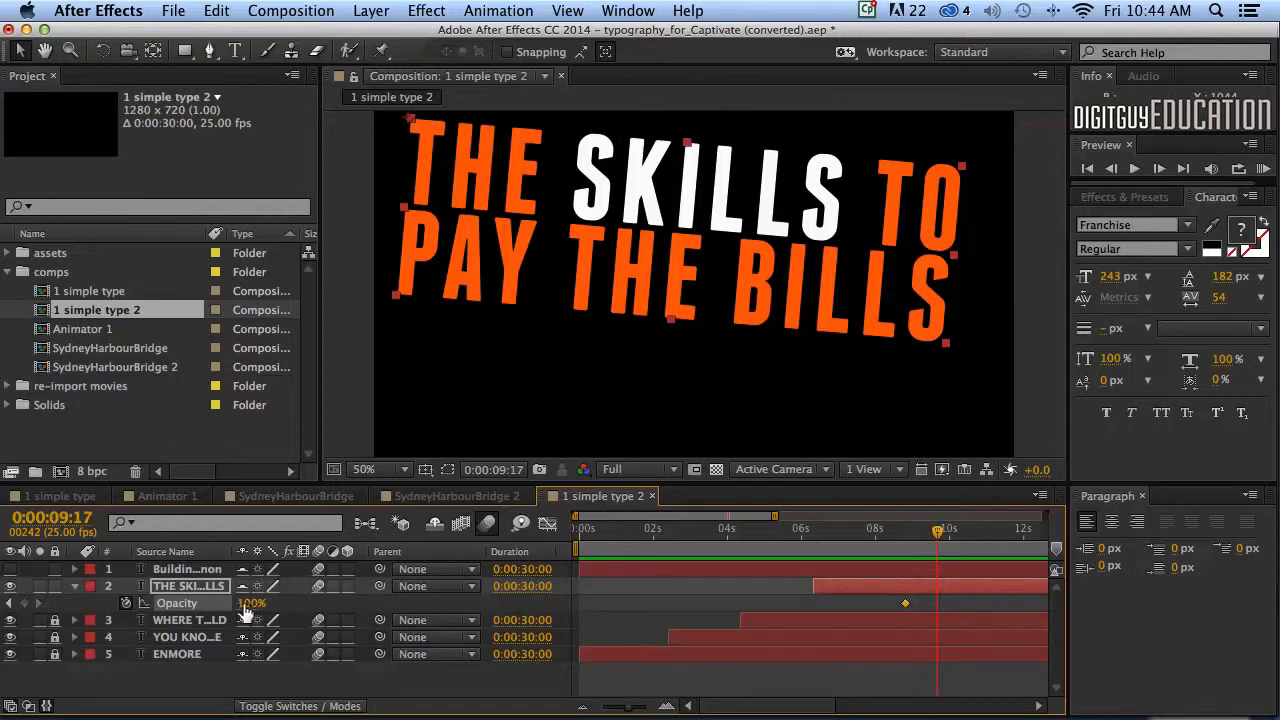
drag(251, 604, 73, 568)
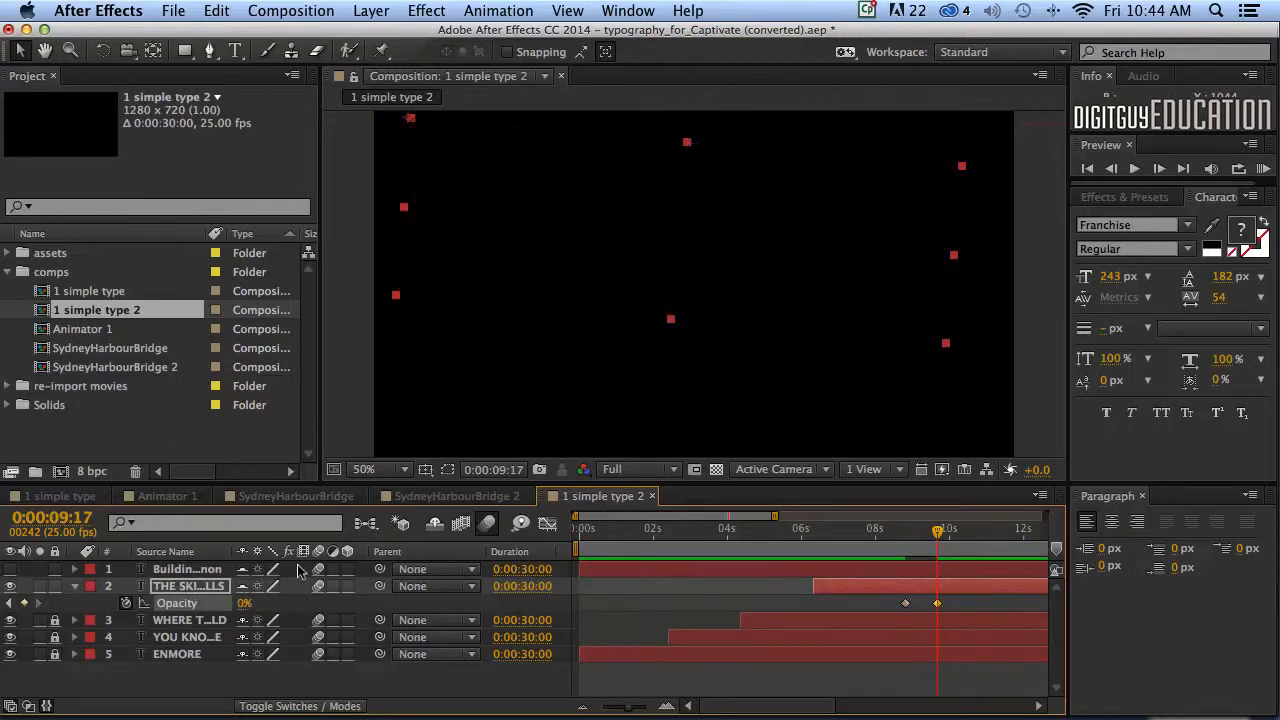
Step: Make the Building text layer visible and shift it to start at 0:00:09:11, during the SKILLS fade-out
drag(934, 531, 903, 529)
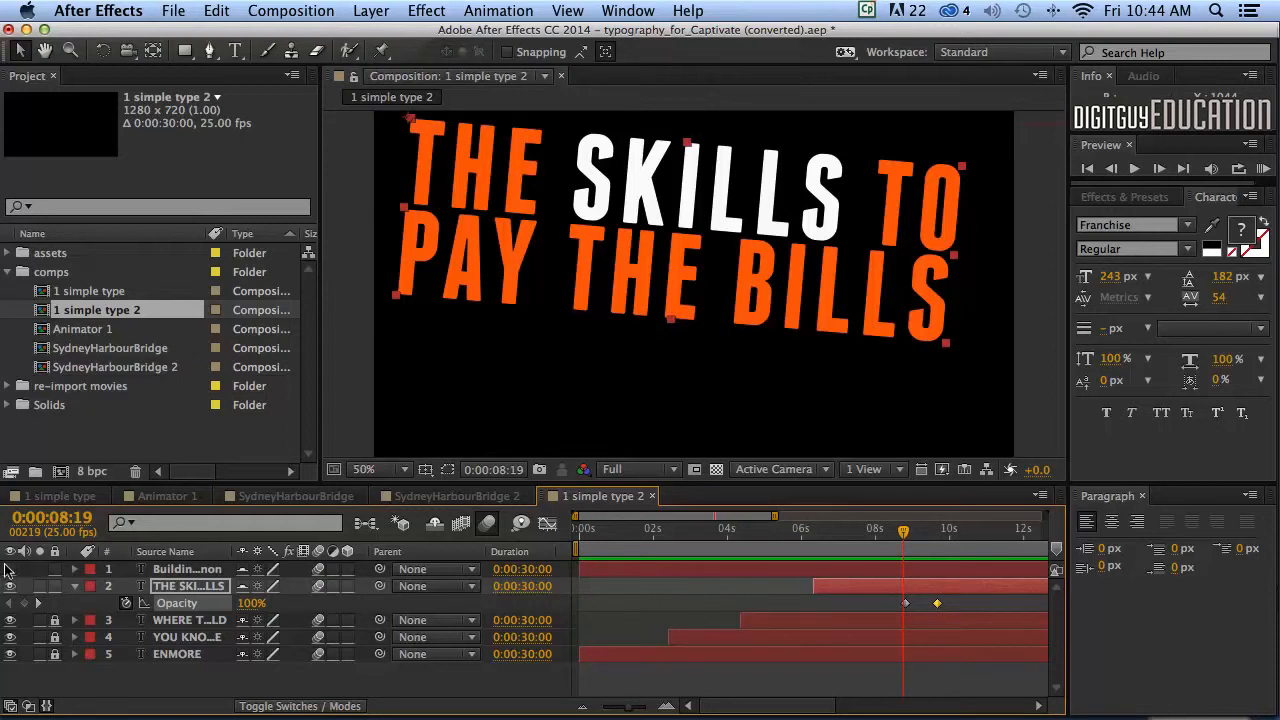
click(10, 569)
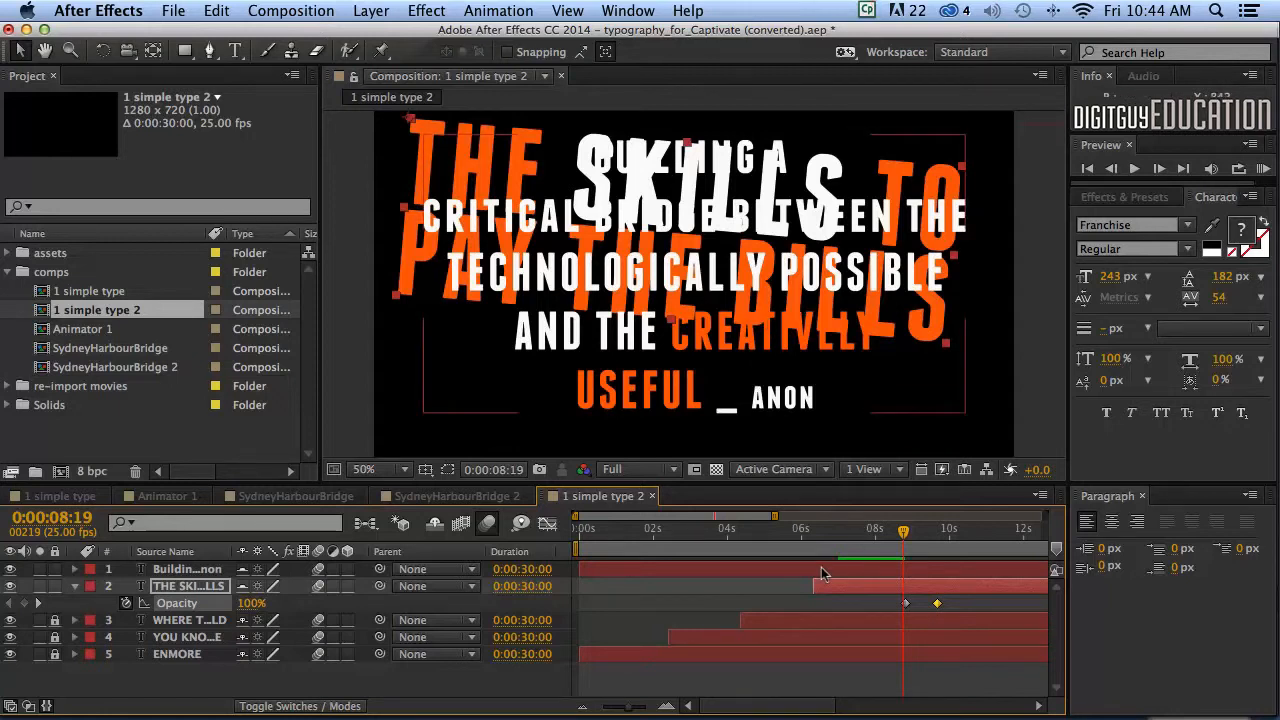
mouse_move(903, 533)
mouse_down()
mouse_move(931, 530)
mouse_move(900, 531)
mouse_move(917, 530)
mouse_up()
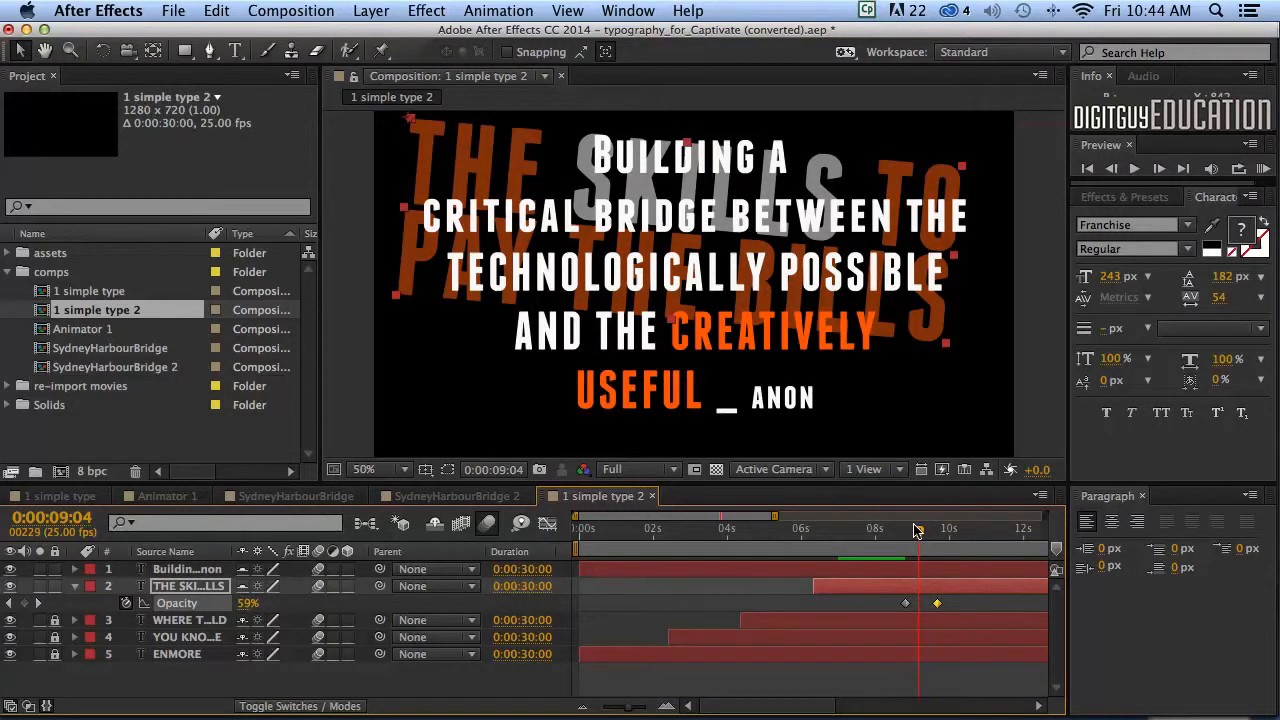
drag(638, 569, 980, 570)
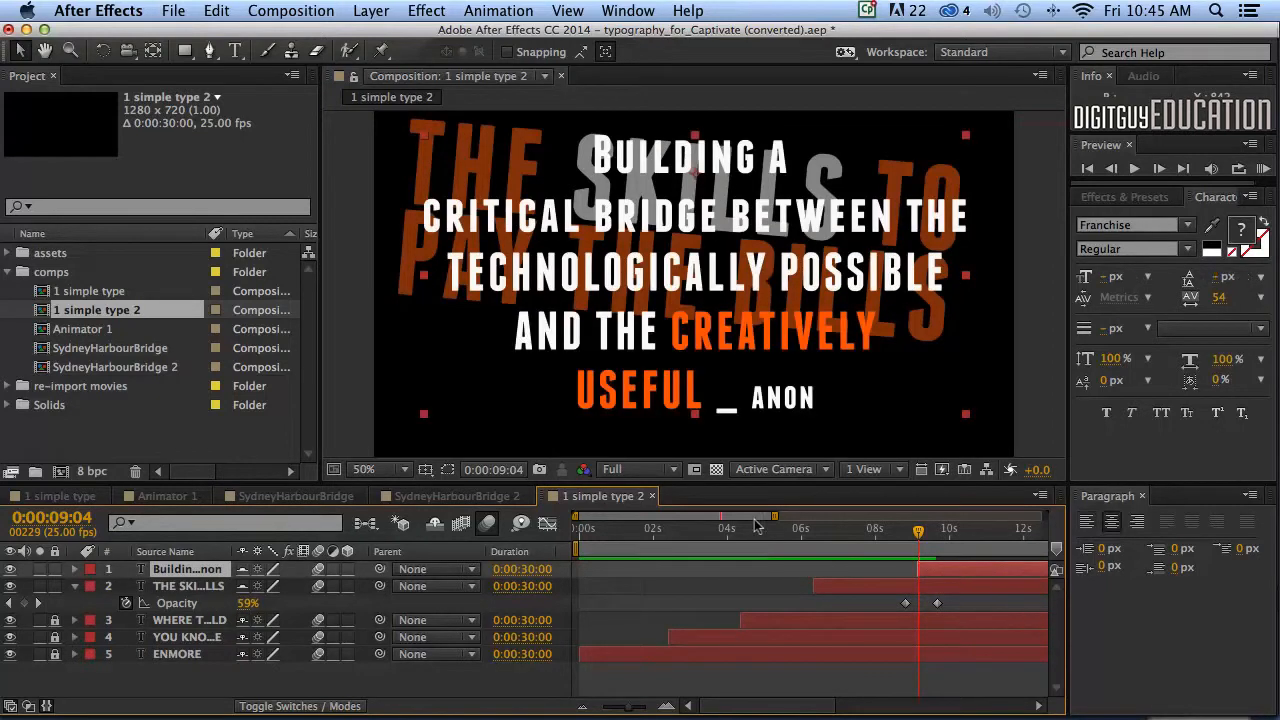
drag(771, 516, 852, 518)
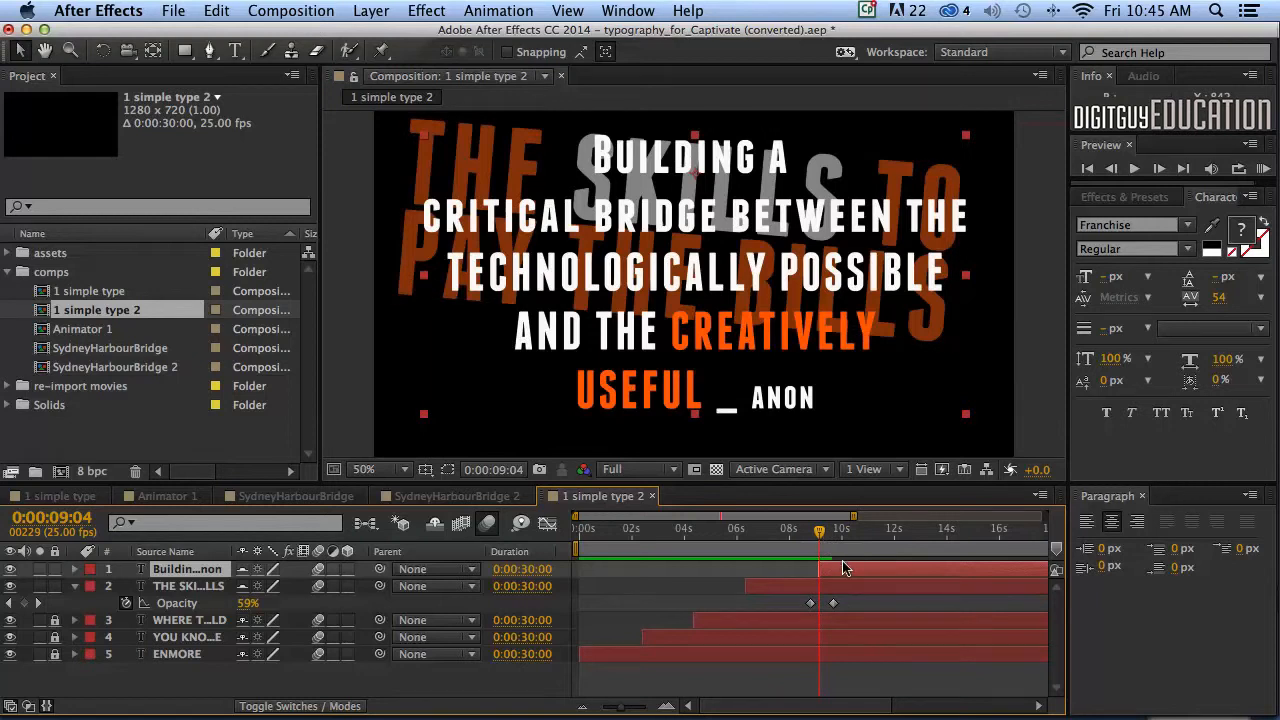
drag(818, 537, 843, 567)
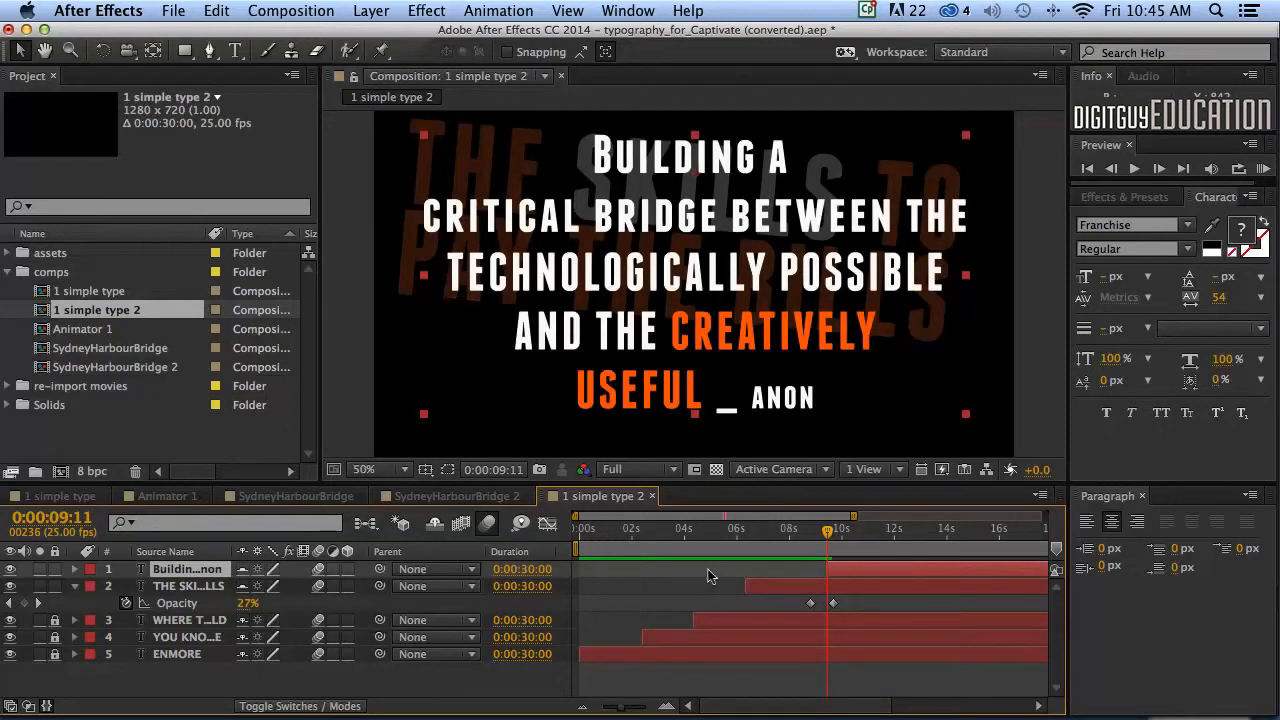
Step: Add a scale keyframe of 3% to the Building layer at 0:00:09:11
click(195, 570)
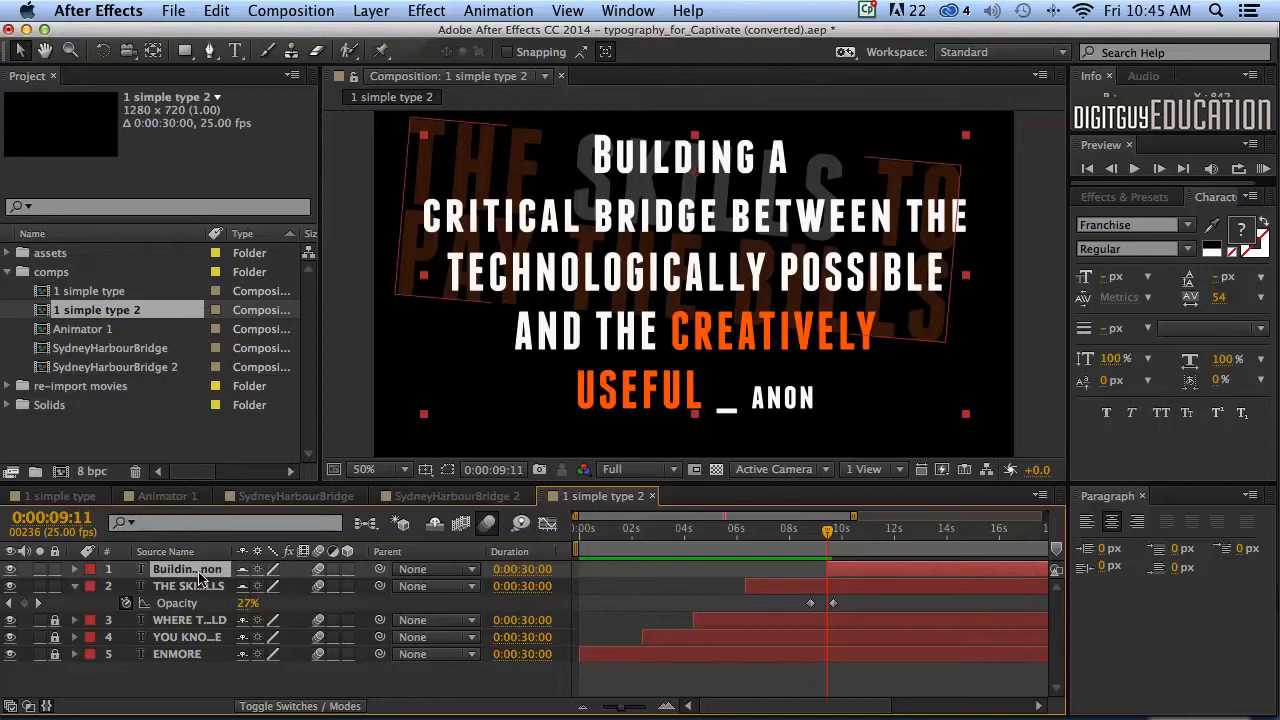
key(s)
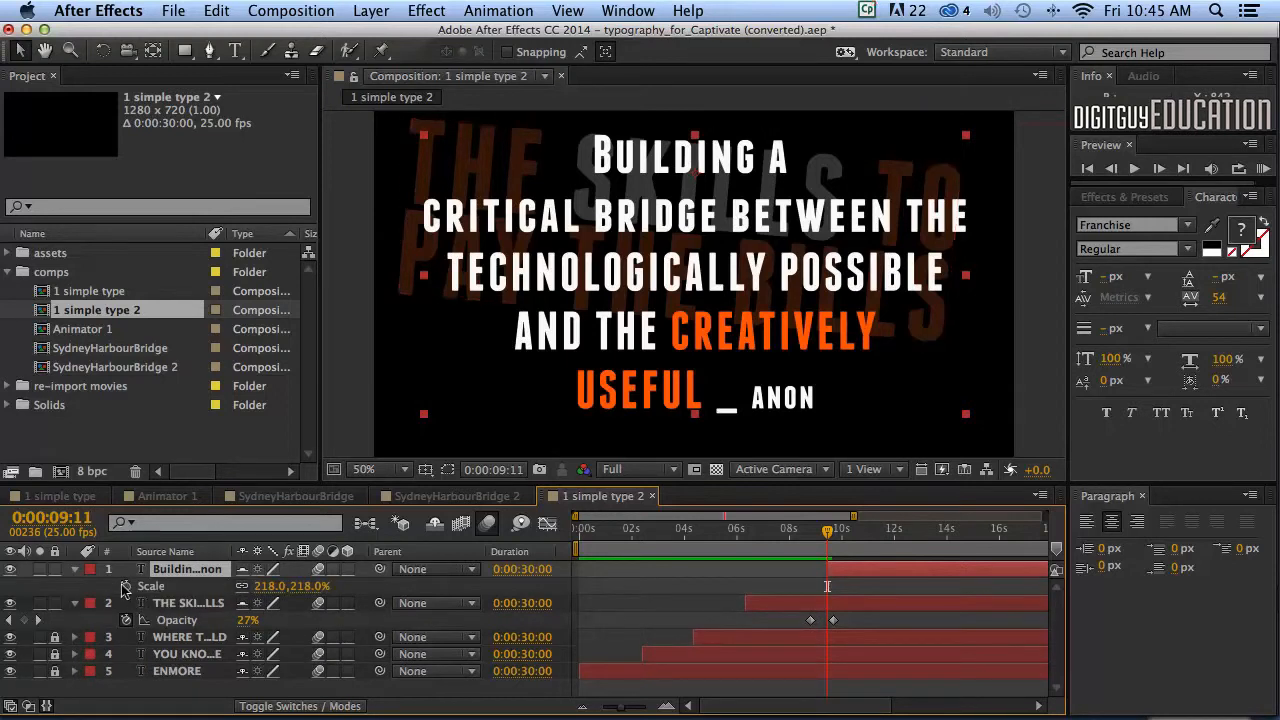
click(124, 587)
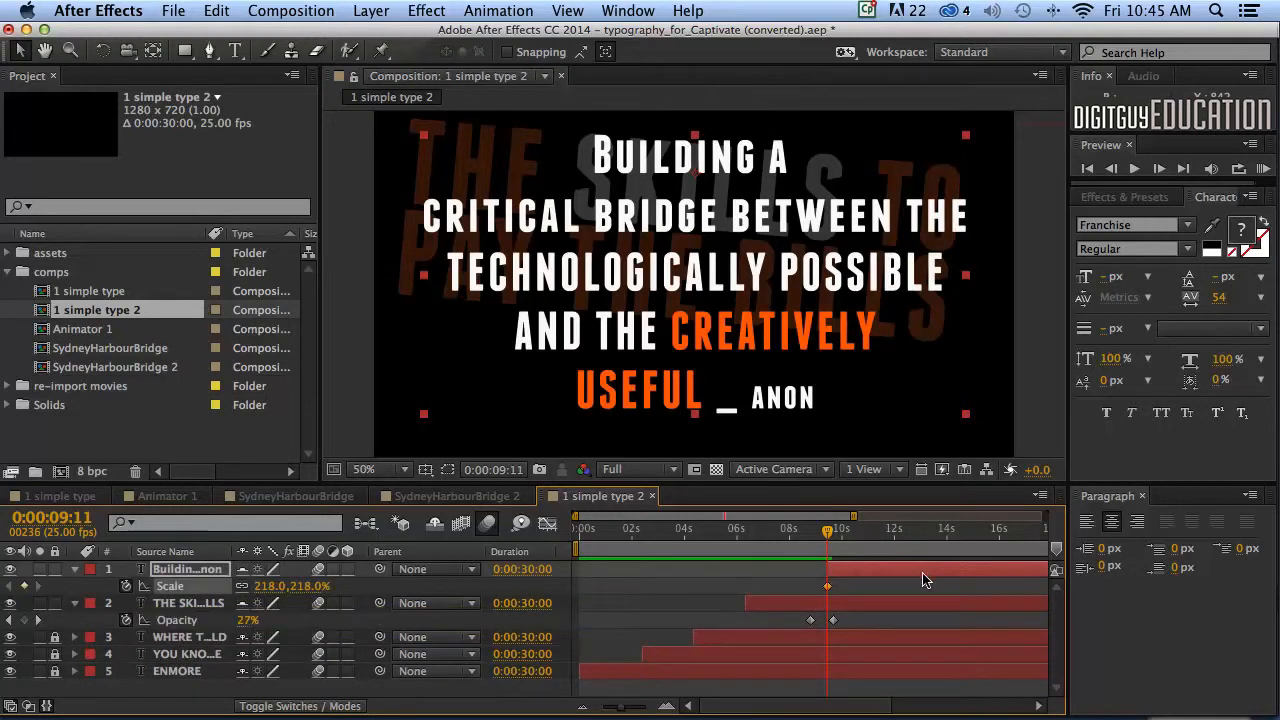
drag(265, 593, 42, 586)
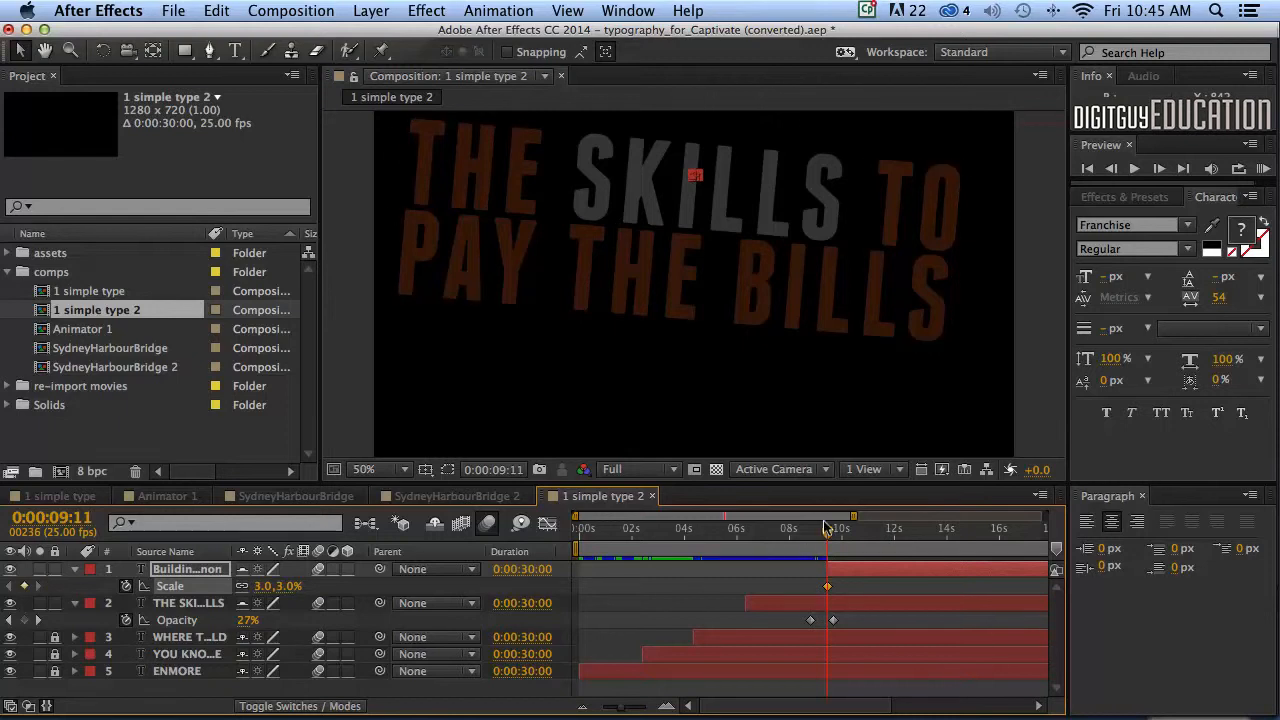
Step: Add Building layer scale keyframes of 150% at 0:00:10:19 and 190% at 0:00:17:05
drag(826, 531, 857, 531)
drag(260, 586, 384, 585)
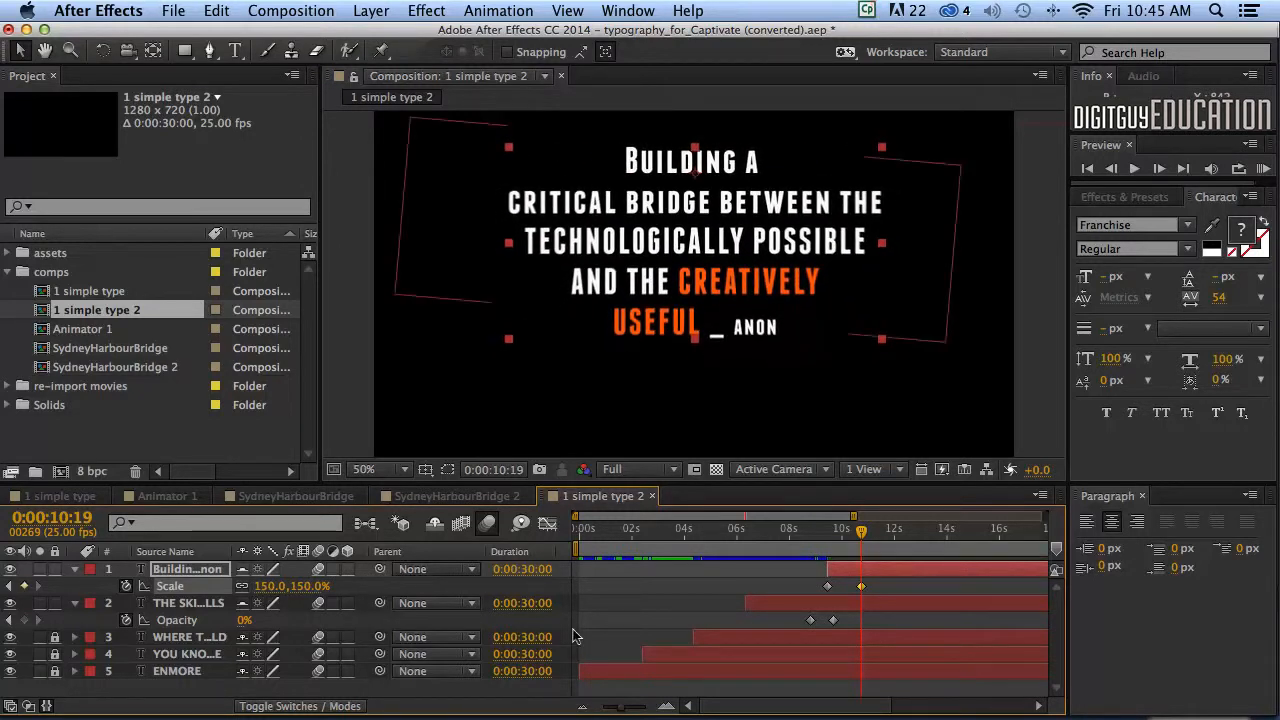
drag(858, 533, 1030, 535)
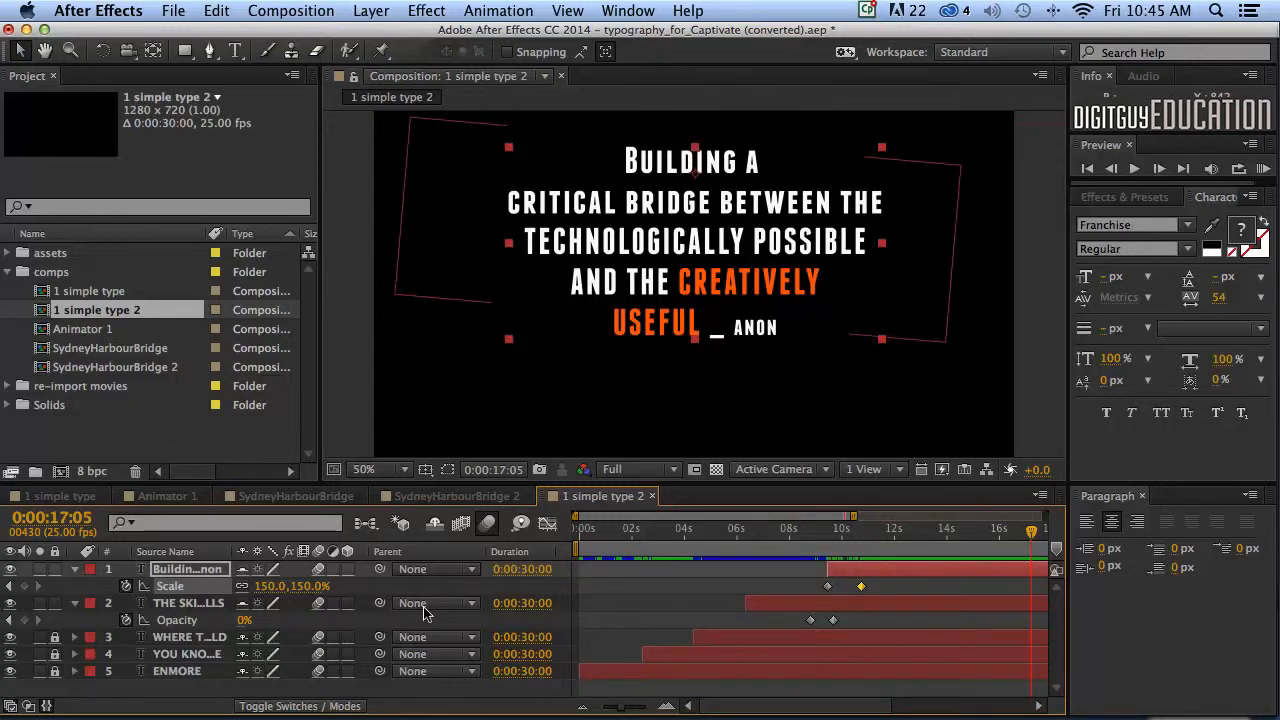
drag(258, 590, 298, 590)
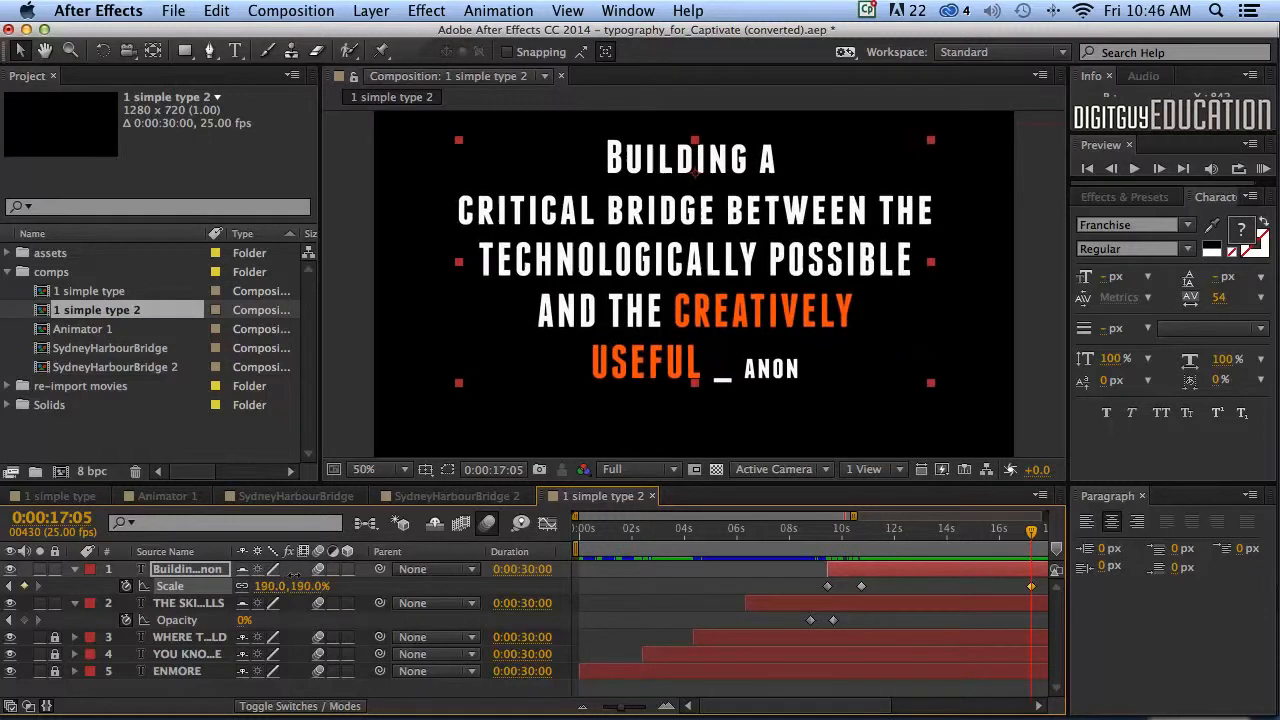
Step: Preview the Building text's scale animation from 0:00:08:18 and from the beginning of the composition
drag(1025, 530, 809, 530)
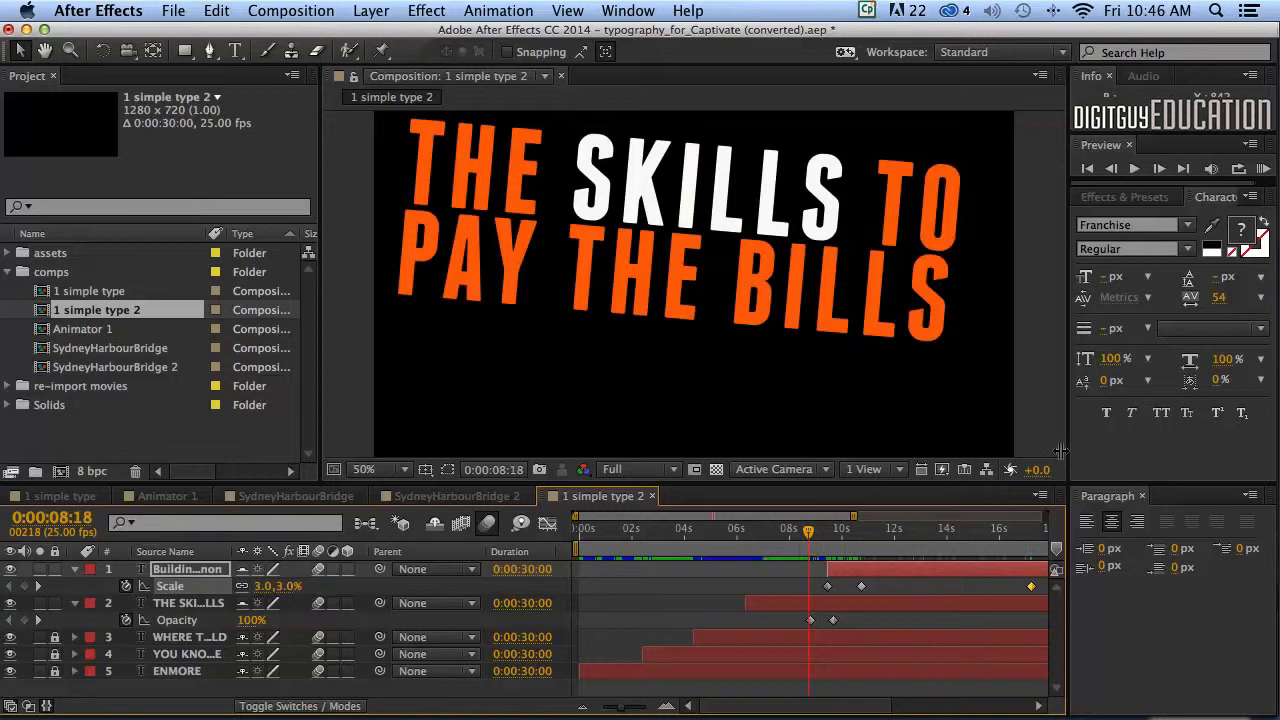
click(1262, 169)
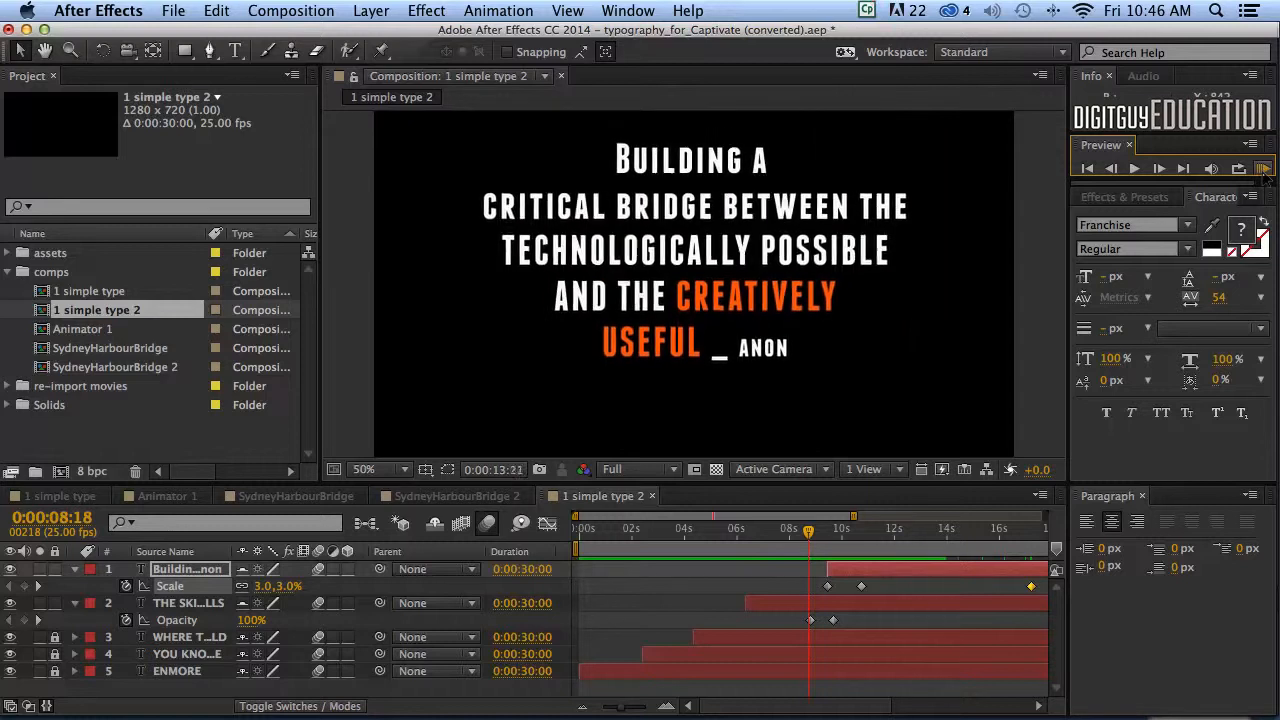
click(1087, 172)
key(space)
key(space)
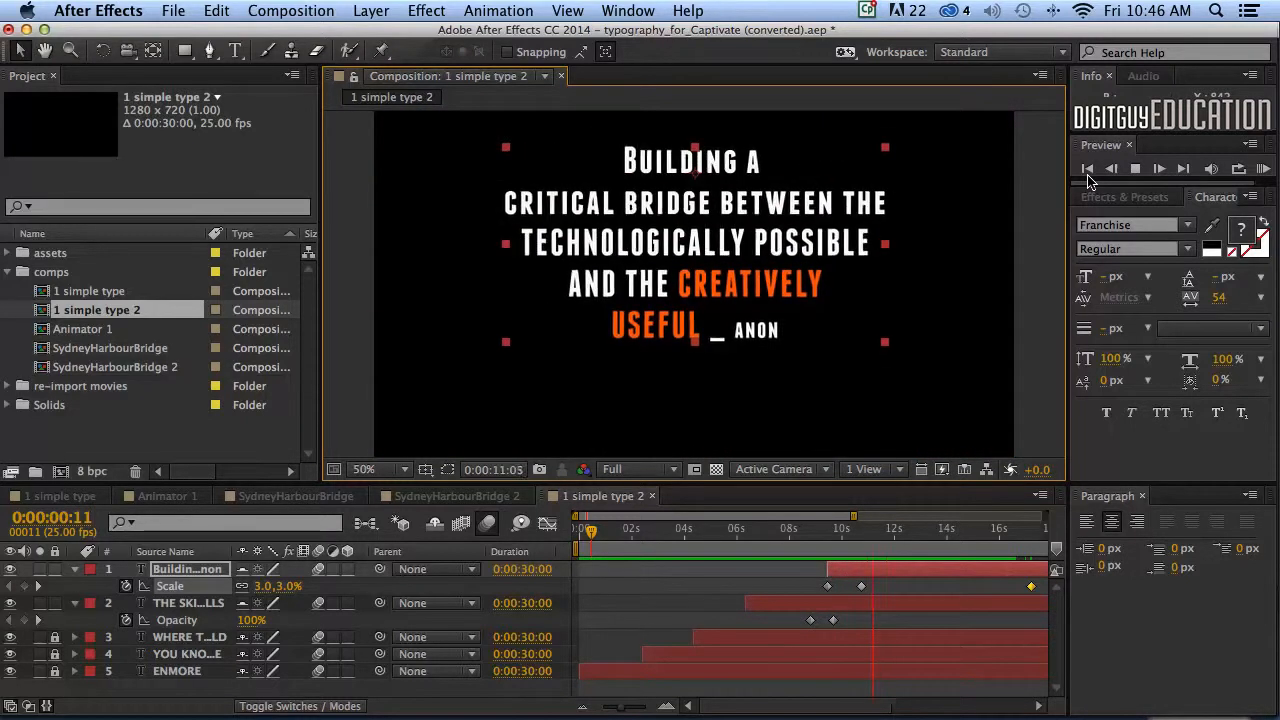
key(space)
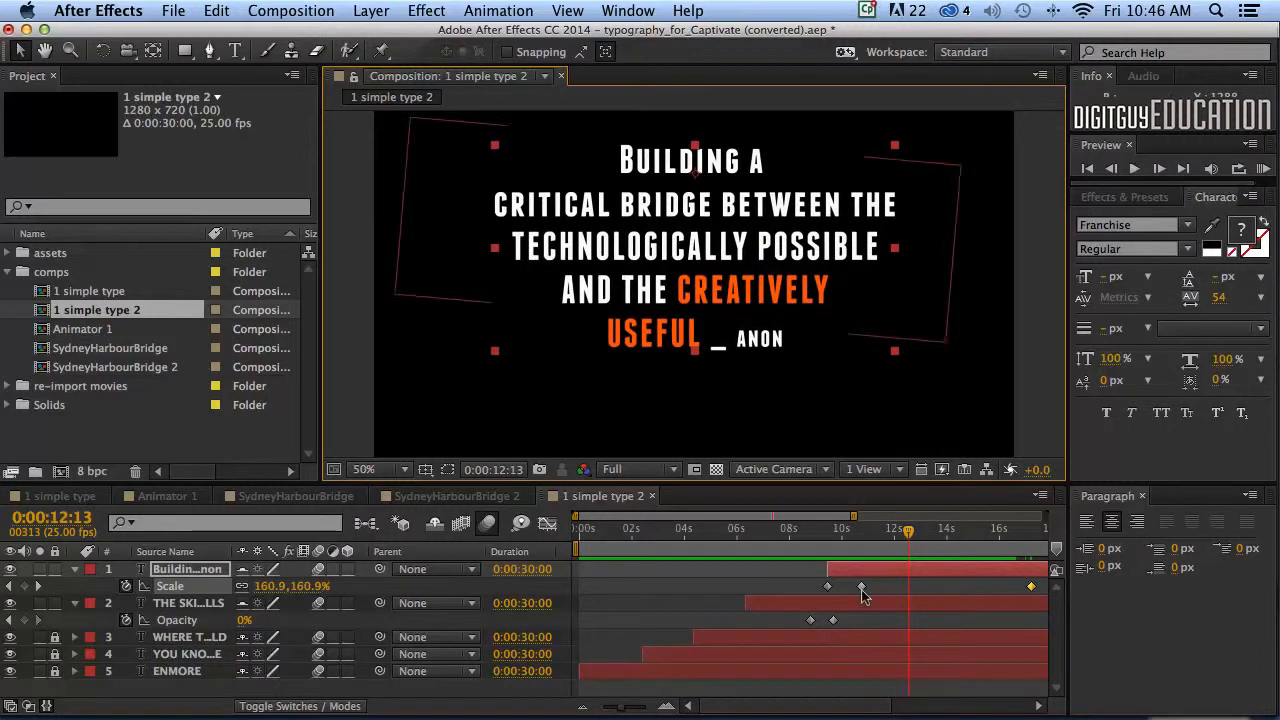
Step: Shorten the Building layer's initial scale-up to about half a second, starting the layer slightly earlier, and preview from 0:00:08:21
drag(859, 584, 841, 584)
drag(907, 530, 812, 535)
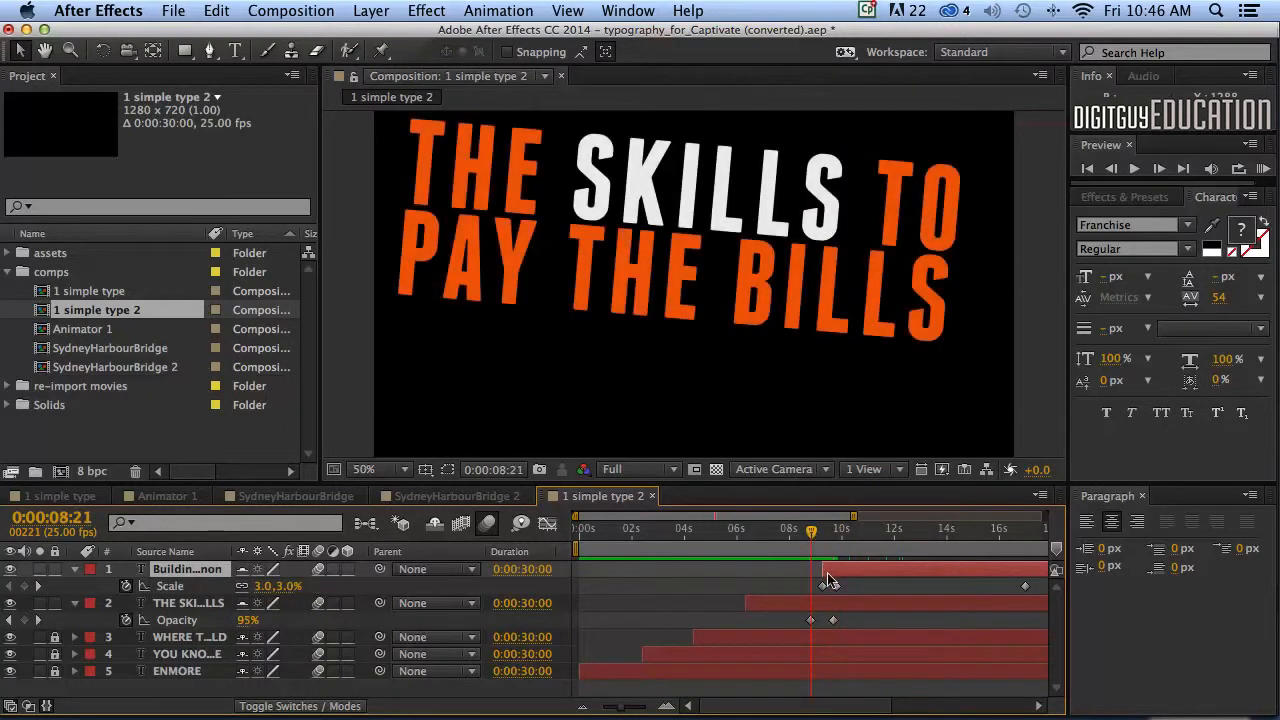
key(space)
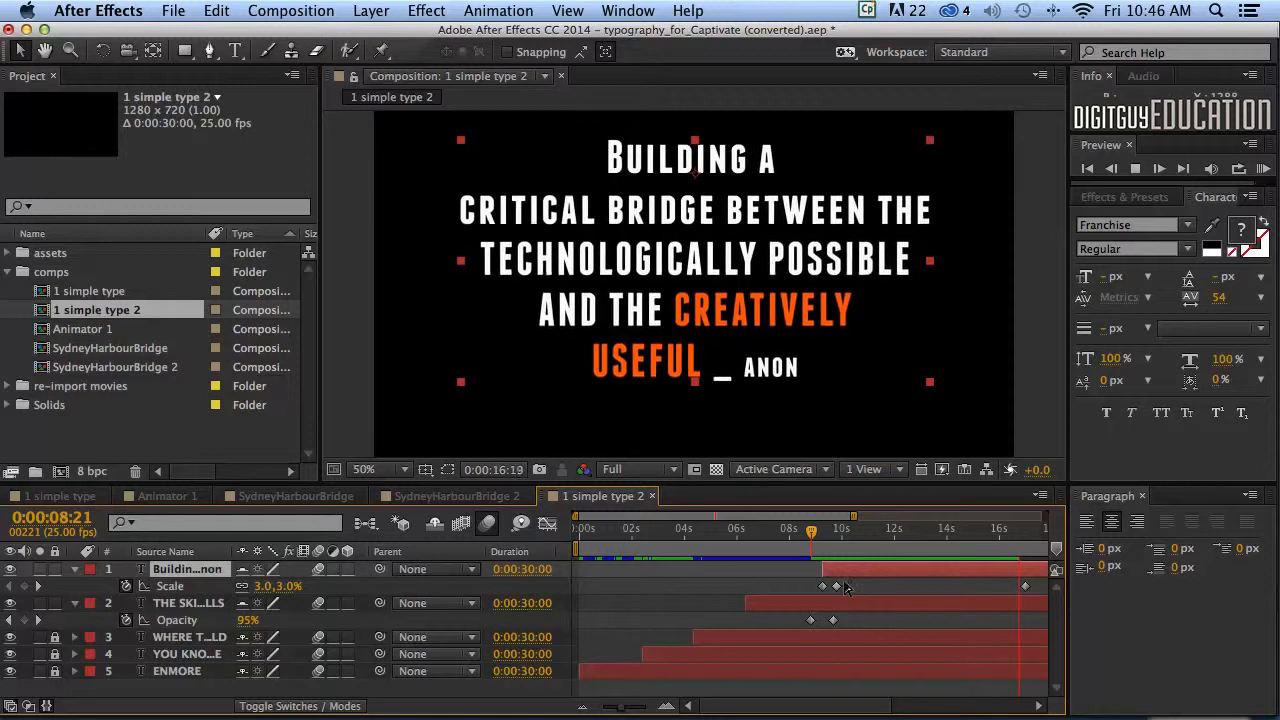
key(space)
Step: Preview the whole typography sequence from 0:00:00:00 through the Building text's slow growth
click(1087, 169)
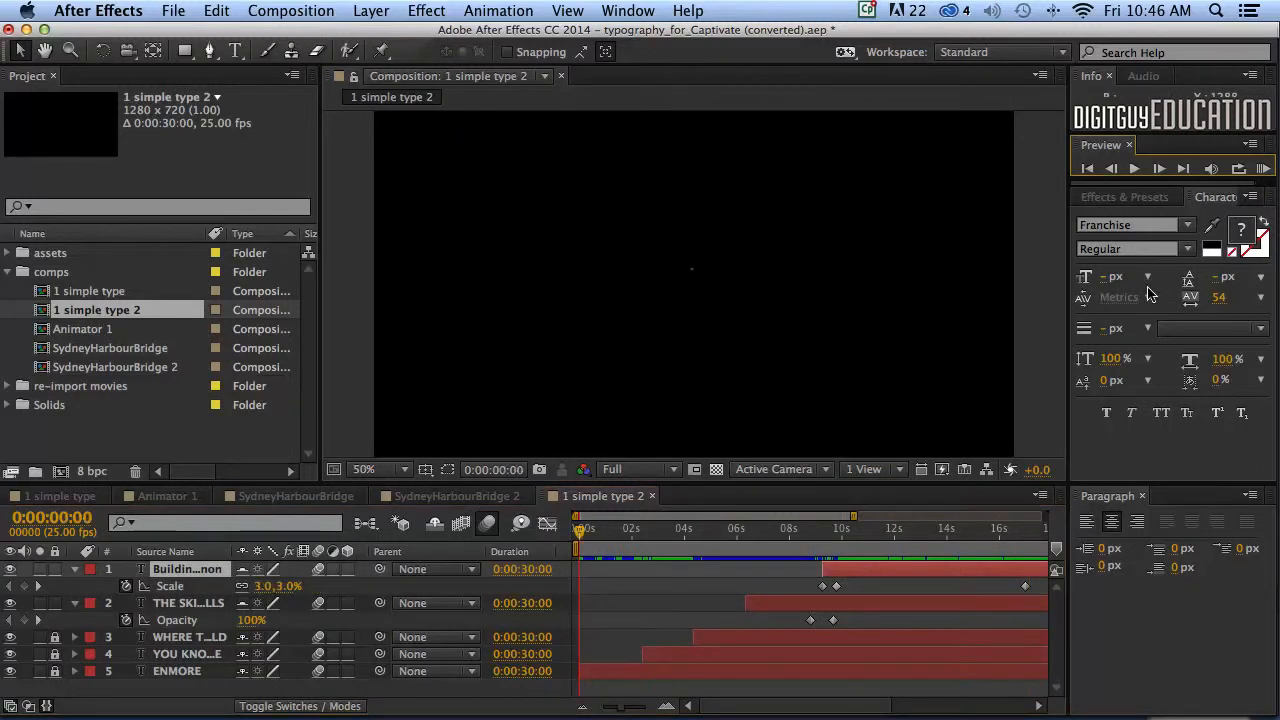
click(1263, 168)
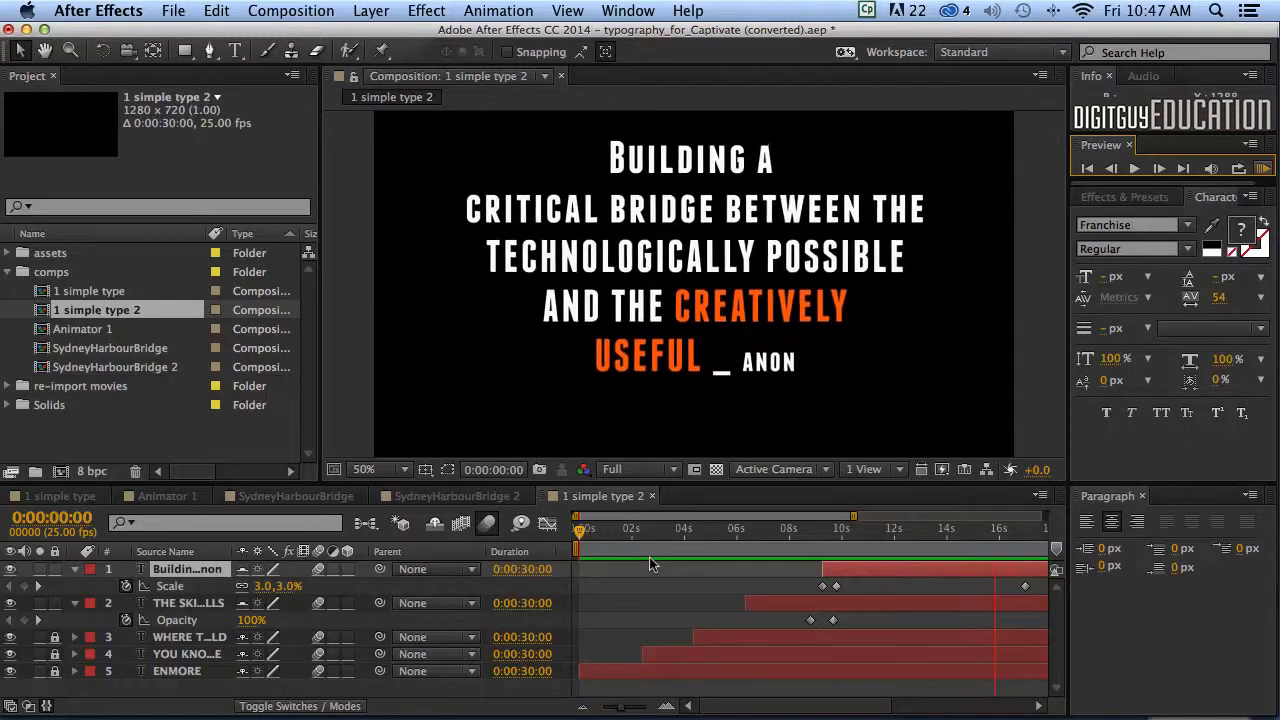
key(space)
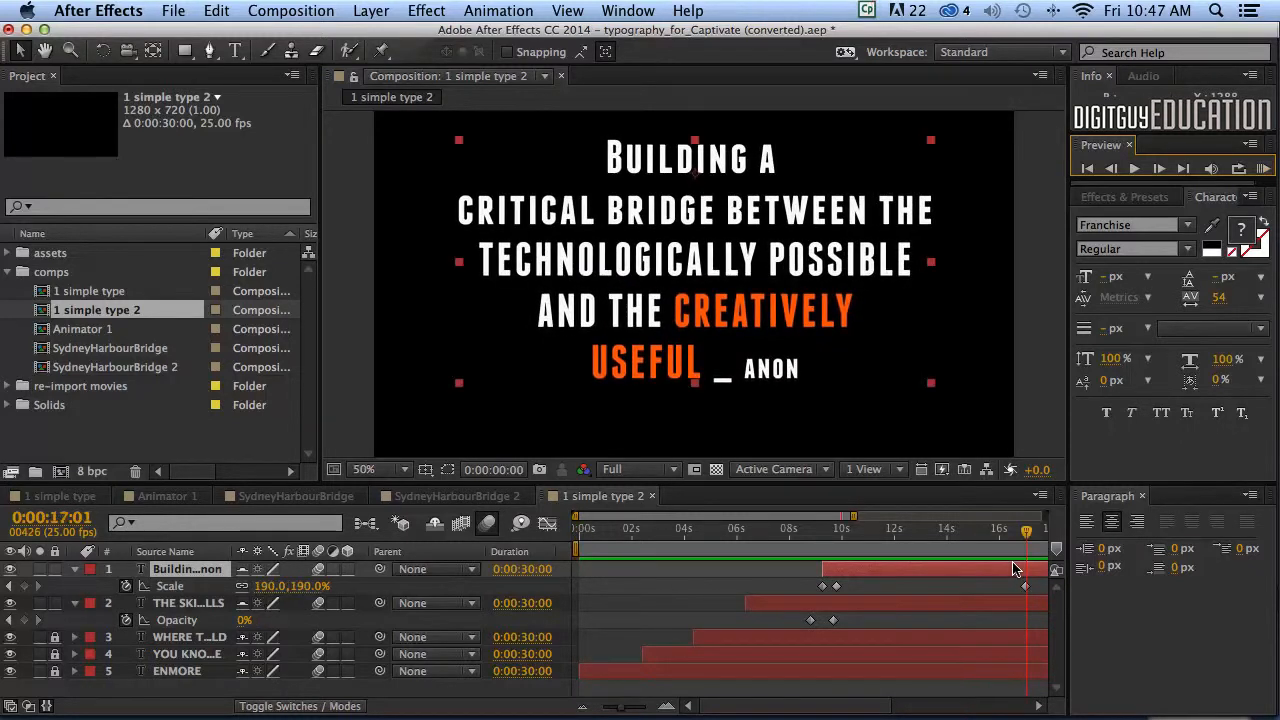
Step: Move the Building layer's final scale keyframe to 0:00:18:00
drag(853, 516, 917, 516)
drag(941, 586, 959, 586)
drag(943, 530, 958, 531)
drag(857, 530, 963, 533)
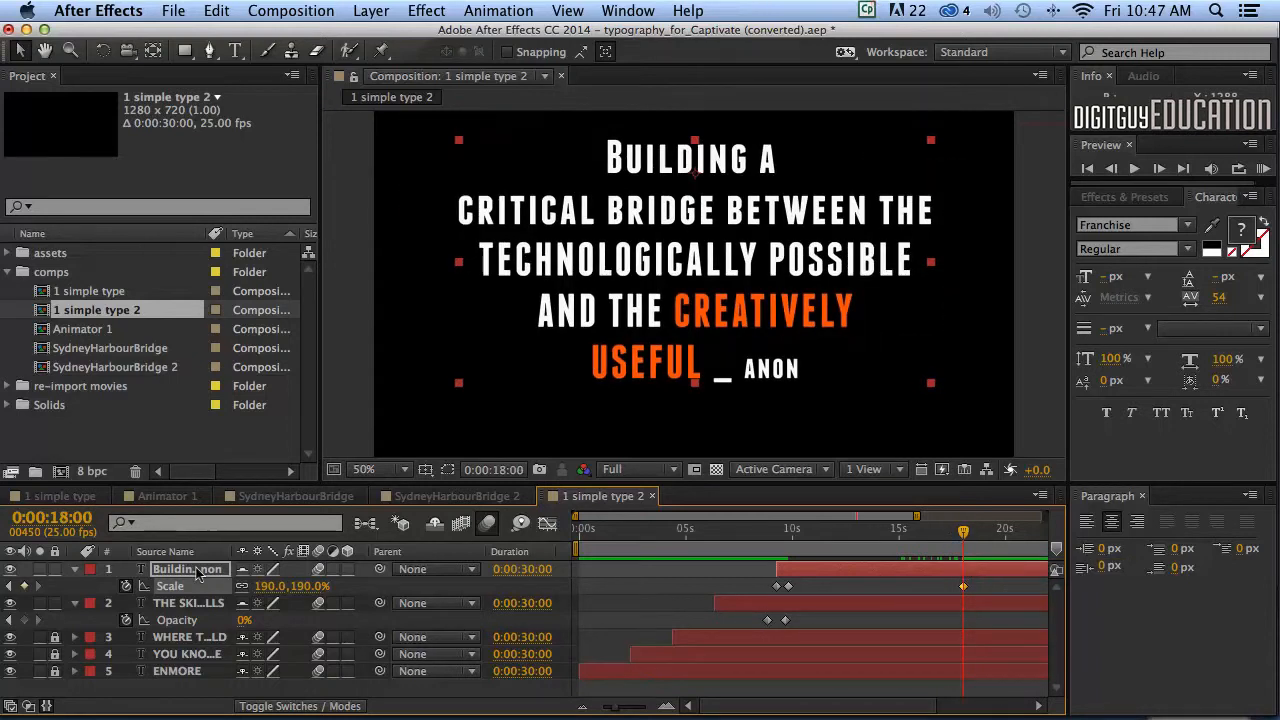
Step: Fade out the Building layer with opacity keyframes of 100% at 0:00:18:00 and 0% at 0:00:19:12
key(t)
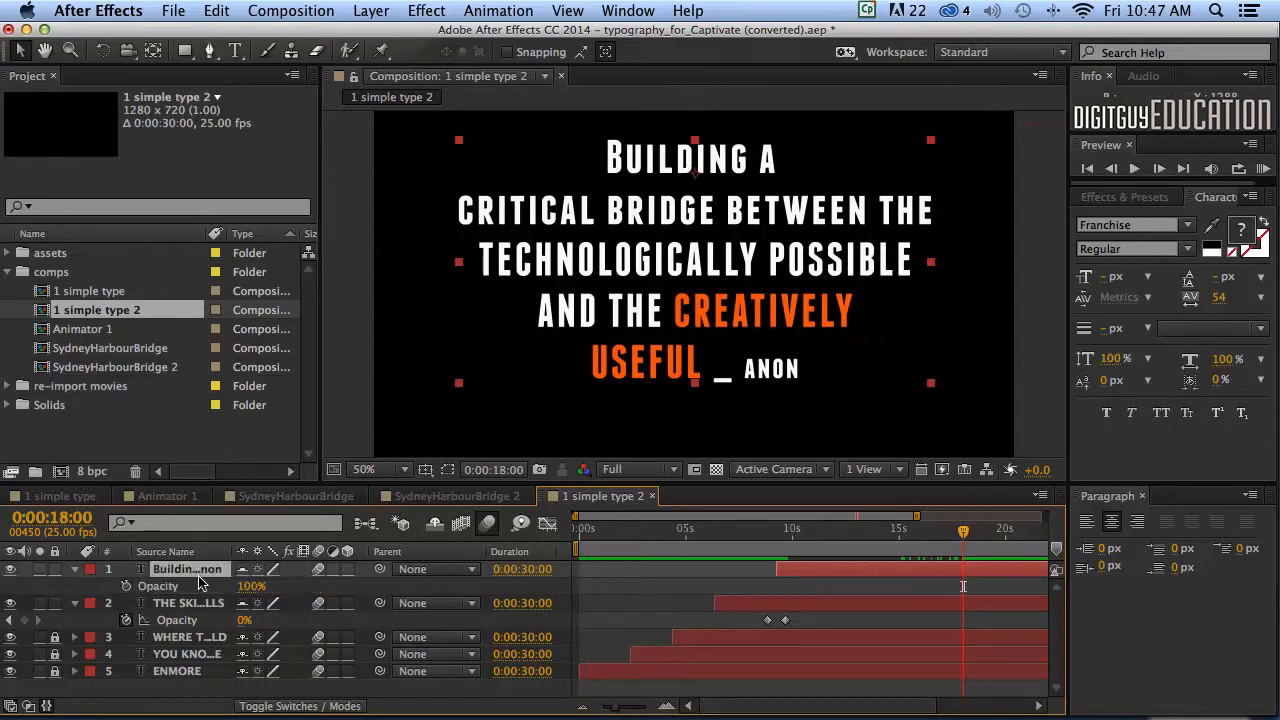
click(125, 586)
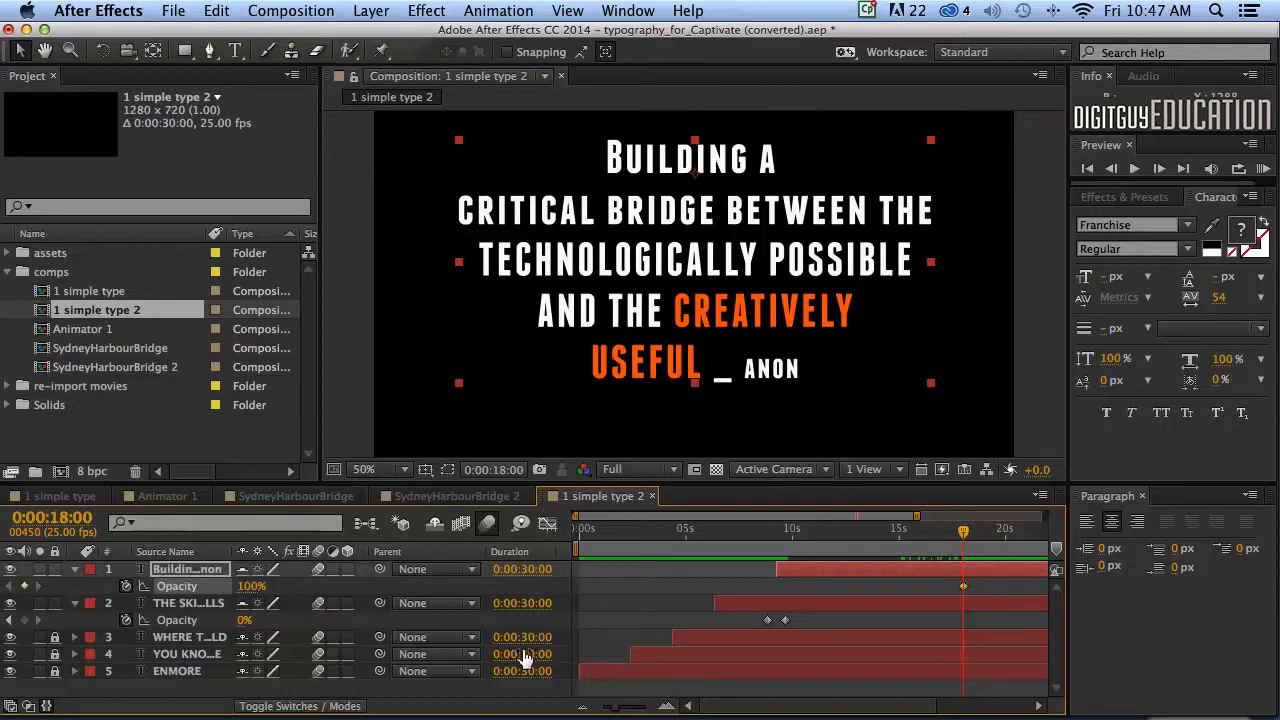
drag(963, 531, 994, 531)
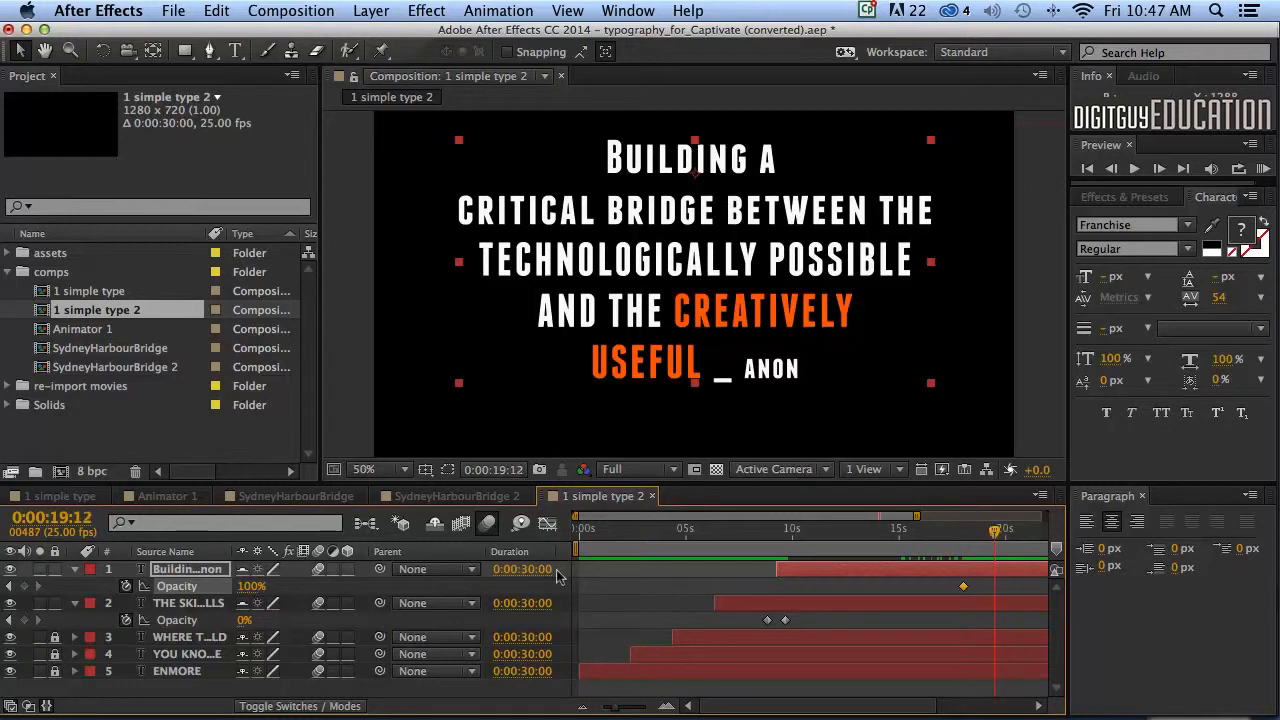
drag(246, 587, 97, 568)
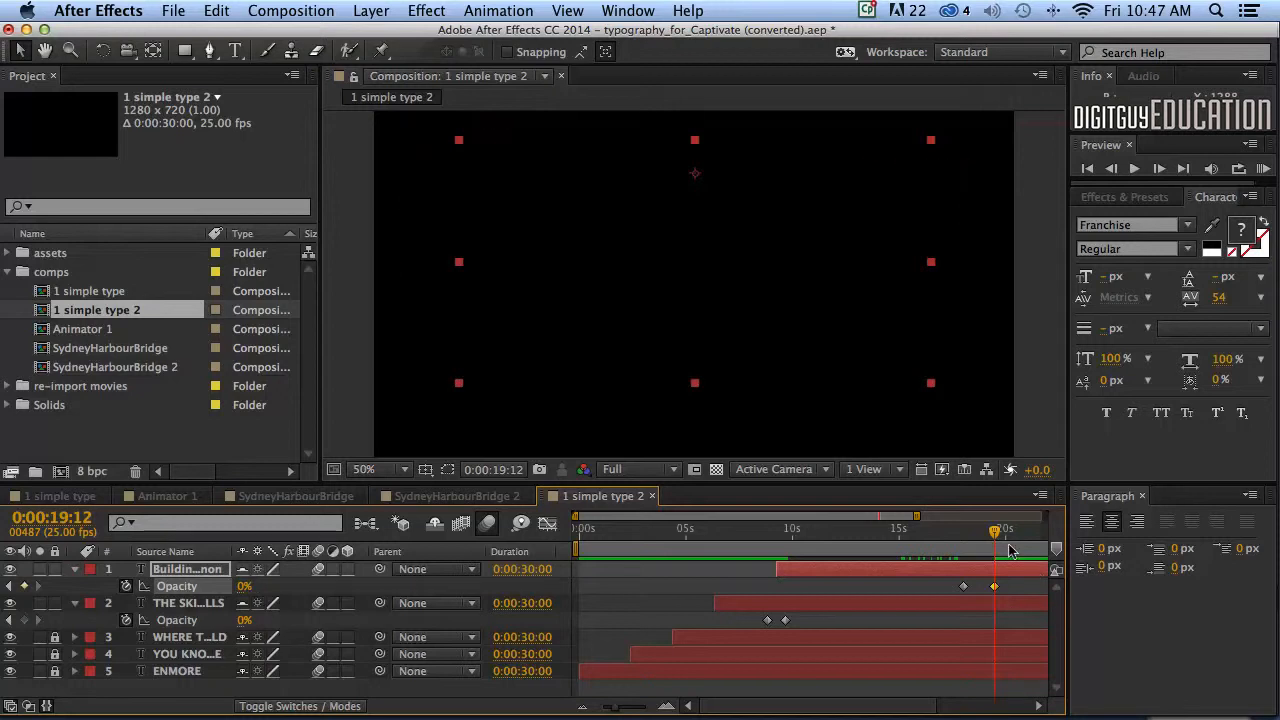
Step: Preview the composition from the start to check the timing of all the text layers
drag(994, 531, 572, 531)
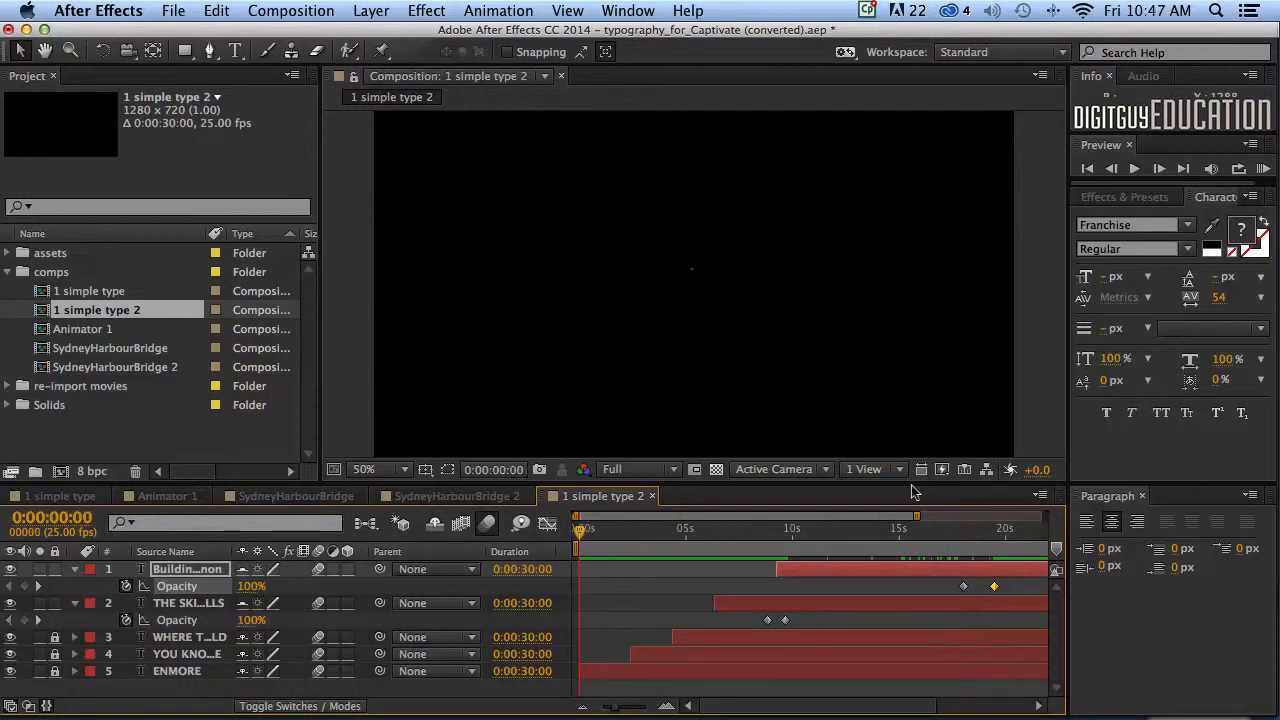
click(1264, 169)
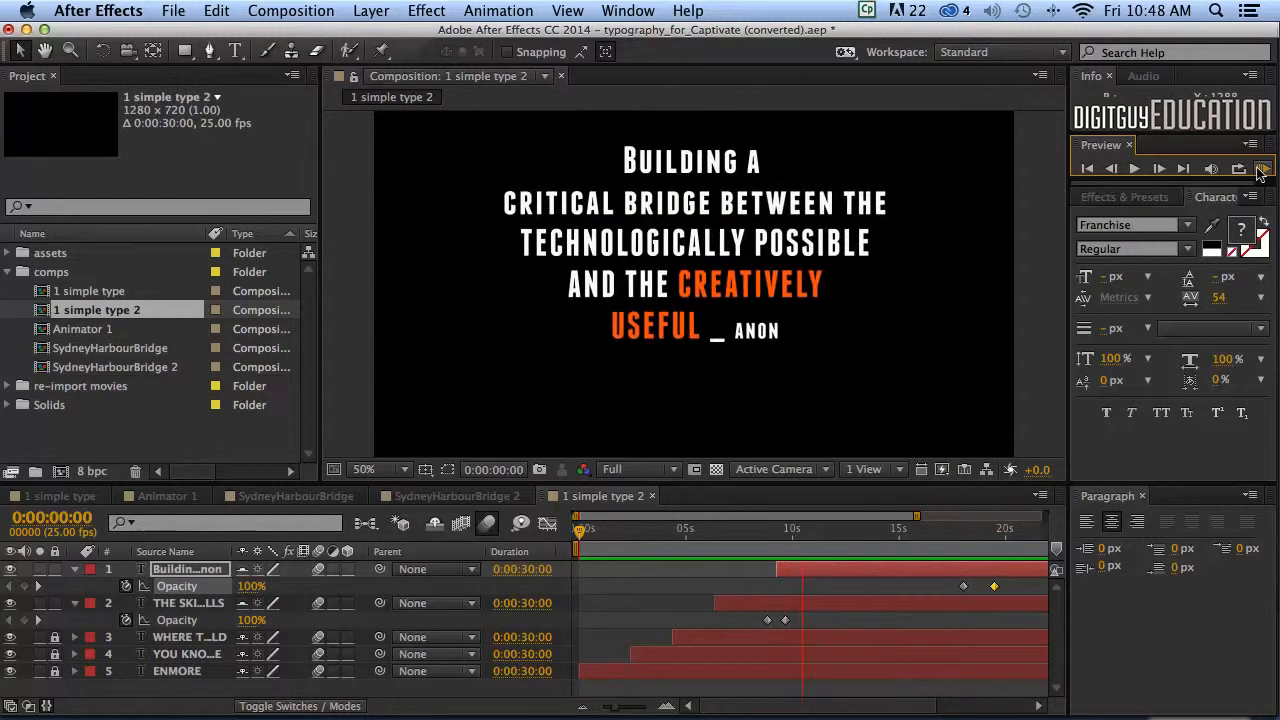
click(1262, 172)
Step: Delay the scale and opacity keyframes of the WHERE TRADITIONAL layer by about one second
drag(848, 533, 697, 545)
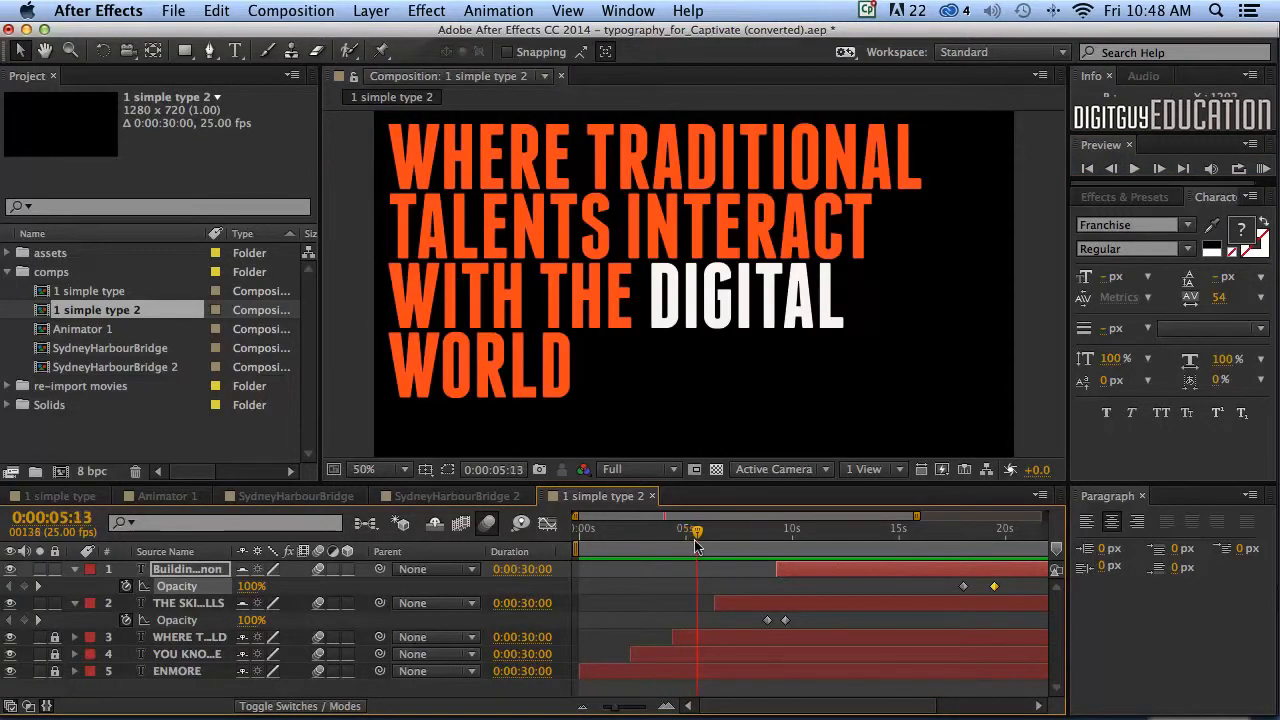
click(182, 637)
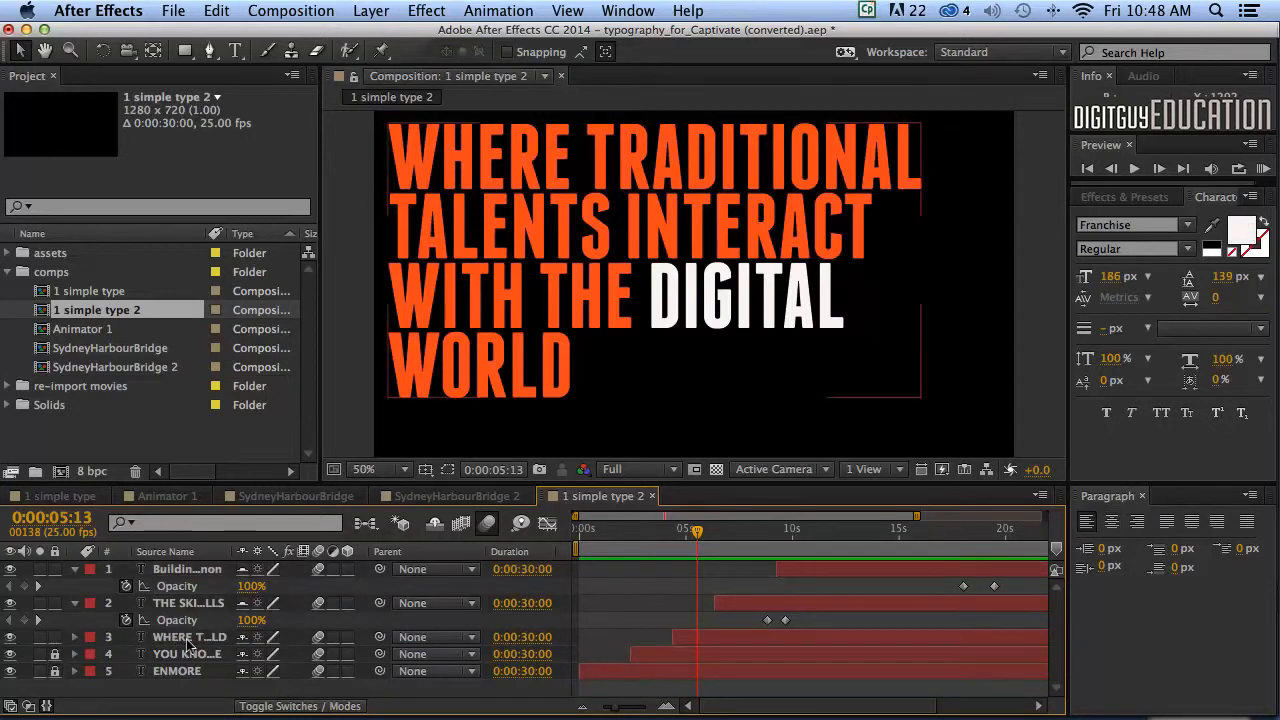
click(190, 641)
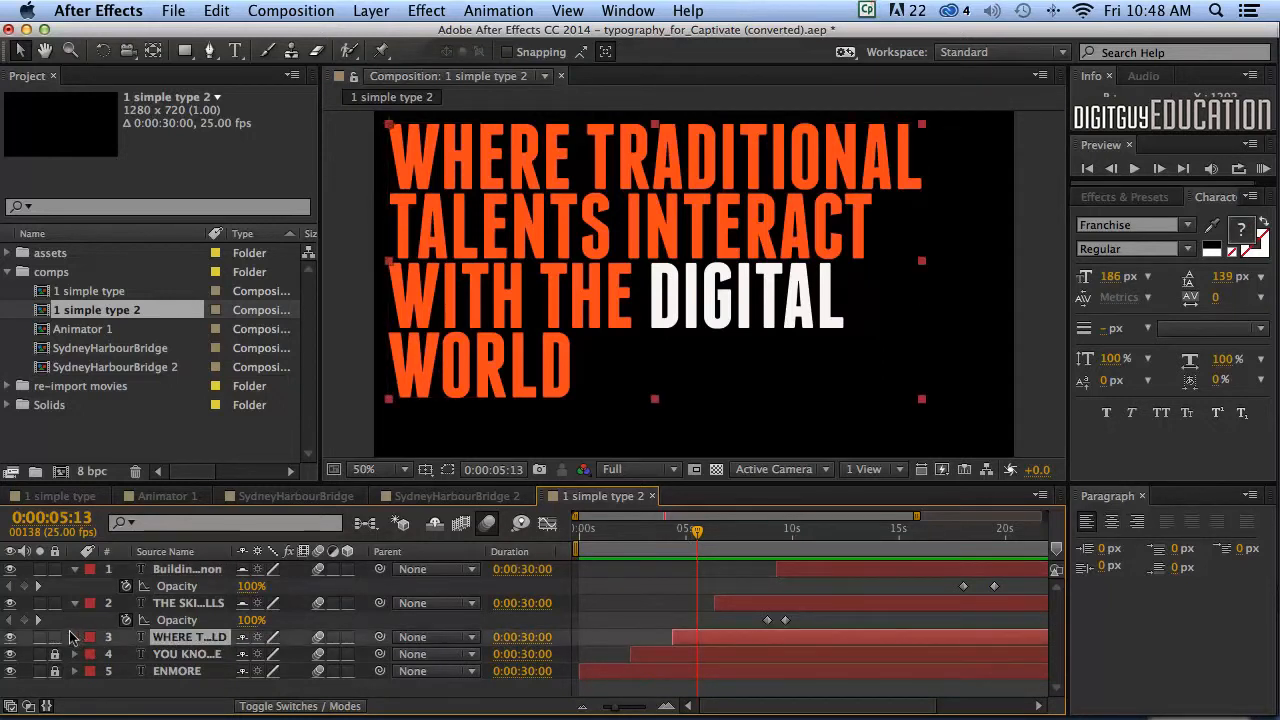
click(74, 637)
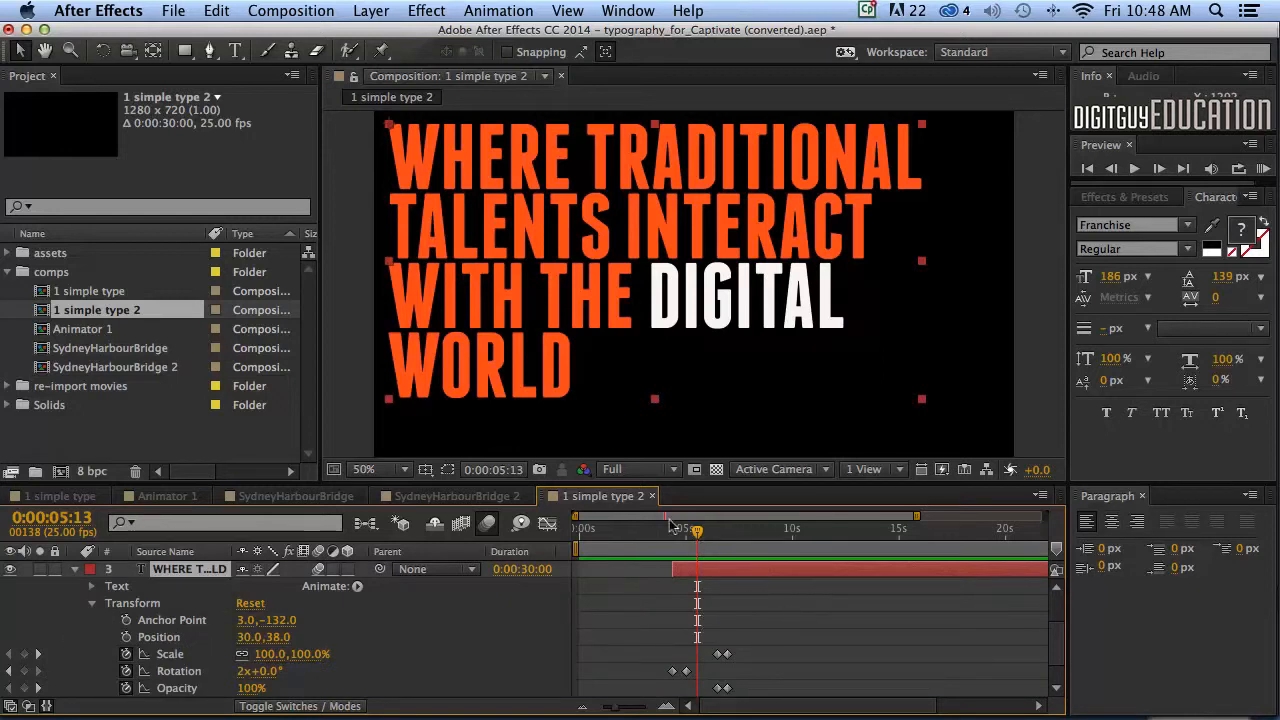
mouse_move(686, 530)
mouse_down()
mouse_move(669, 531)
mouse_move(688, 531)
mouse_up()
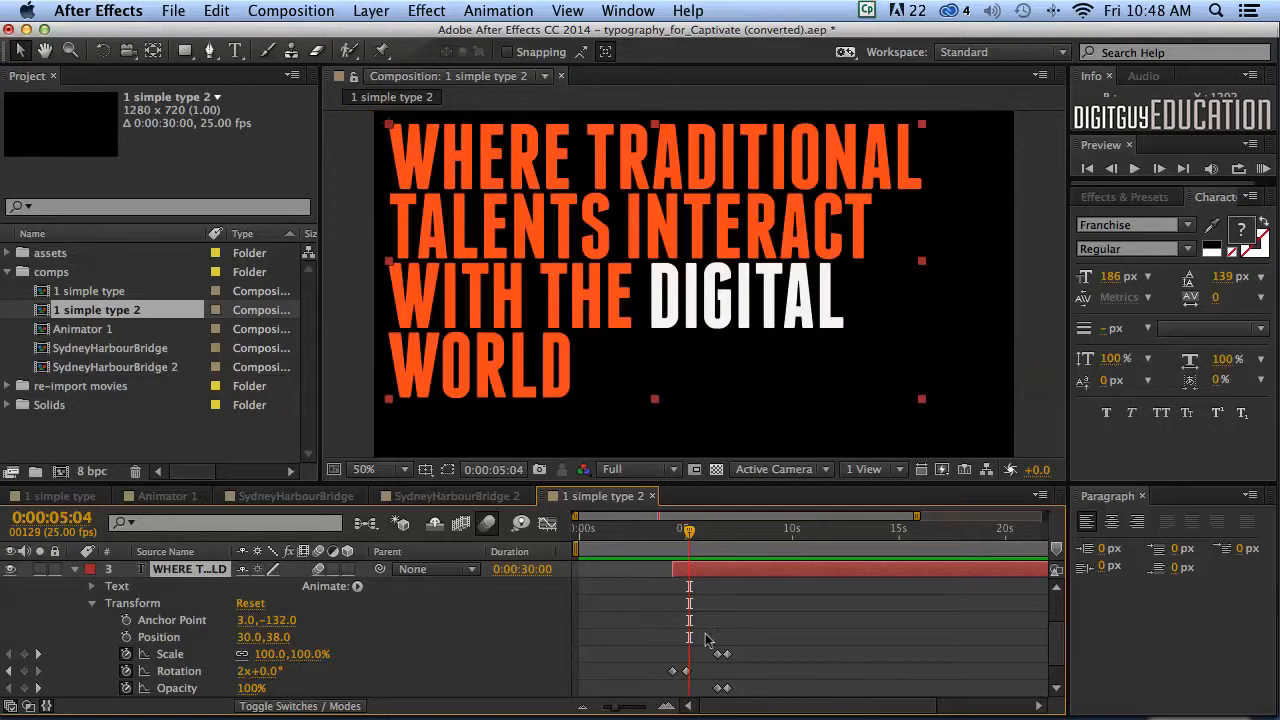
drag(705, 640, 740, 700)
drag(728, 655, 748, 655)
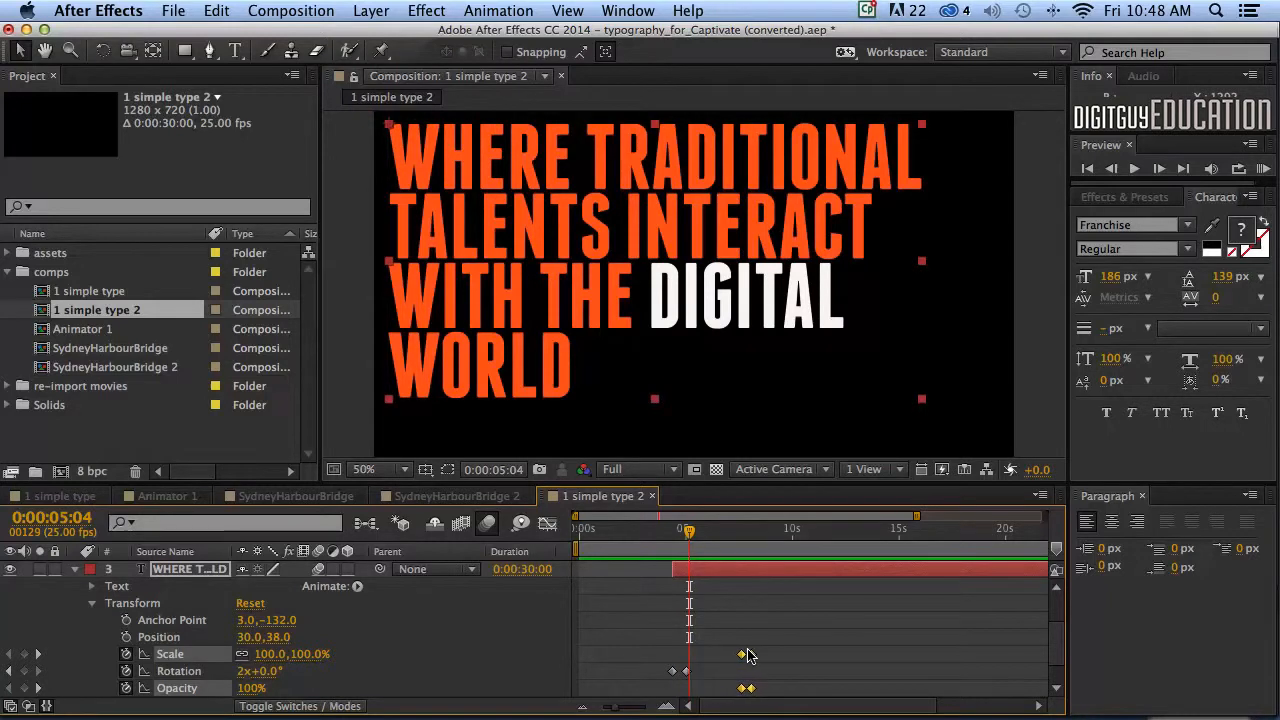
mouse_move(688, 531)
mouse_down()
mouse_move(662, 531)
mouse_move(744, 537)
mouse_move(678, 532)
mouse_up()
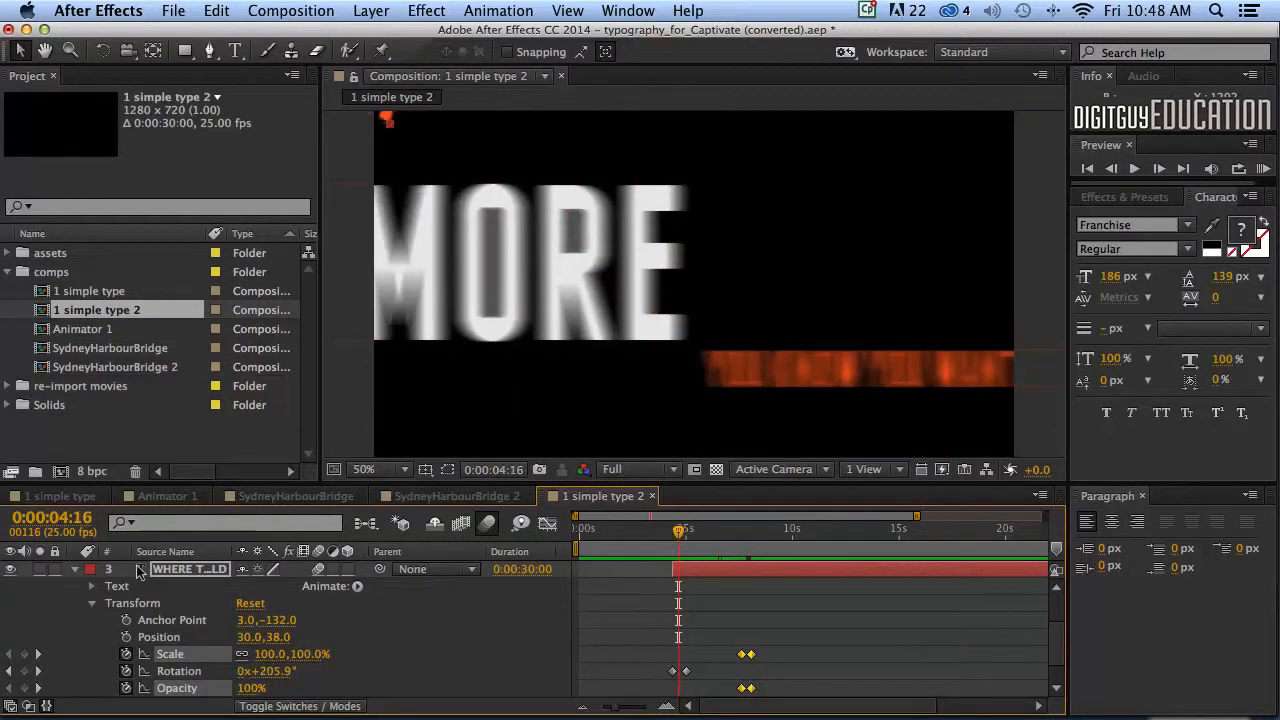
click(73, 568)
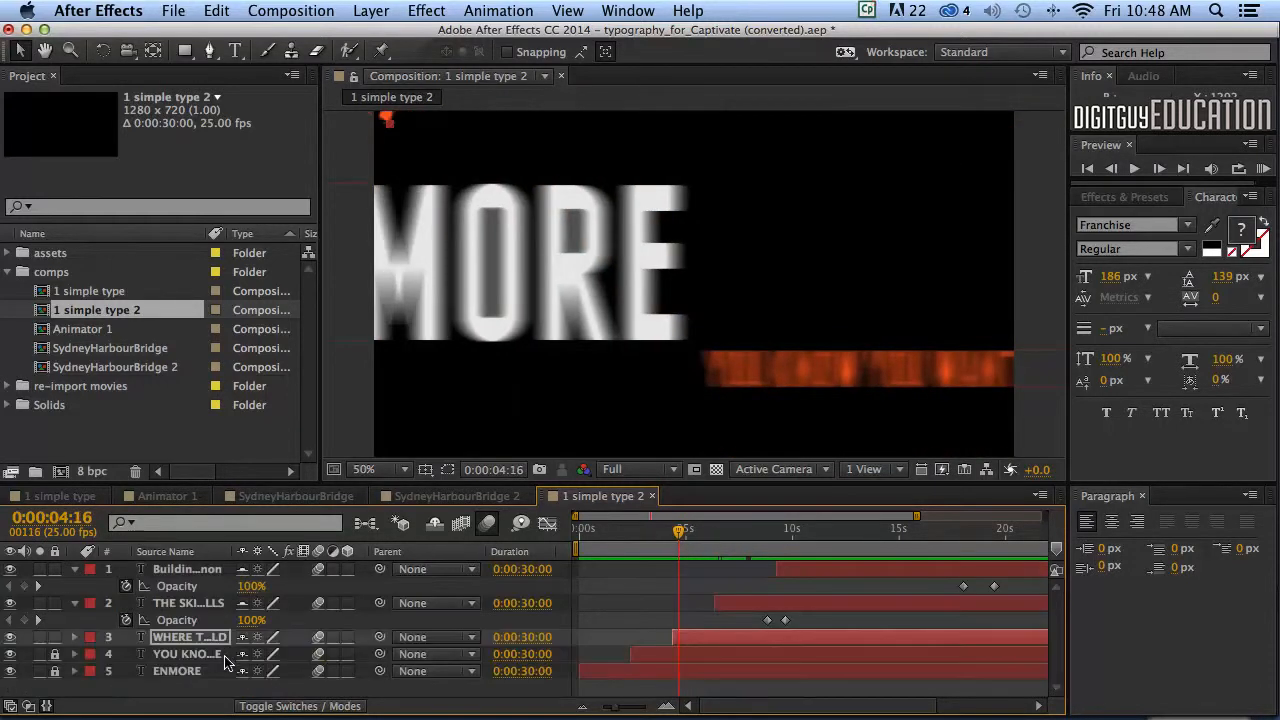
Step: Shift the SKILLS and Building layers over a second later, starting at about 7.7 and 10.7 seconds, and preview the new timing
click(196, 604)
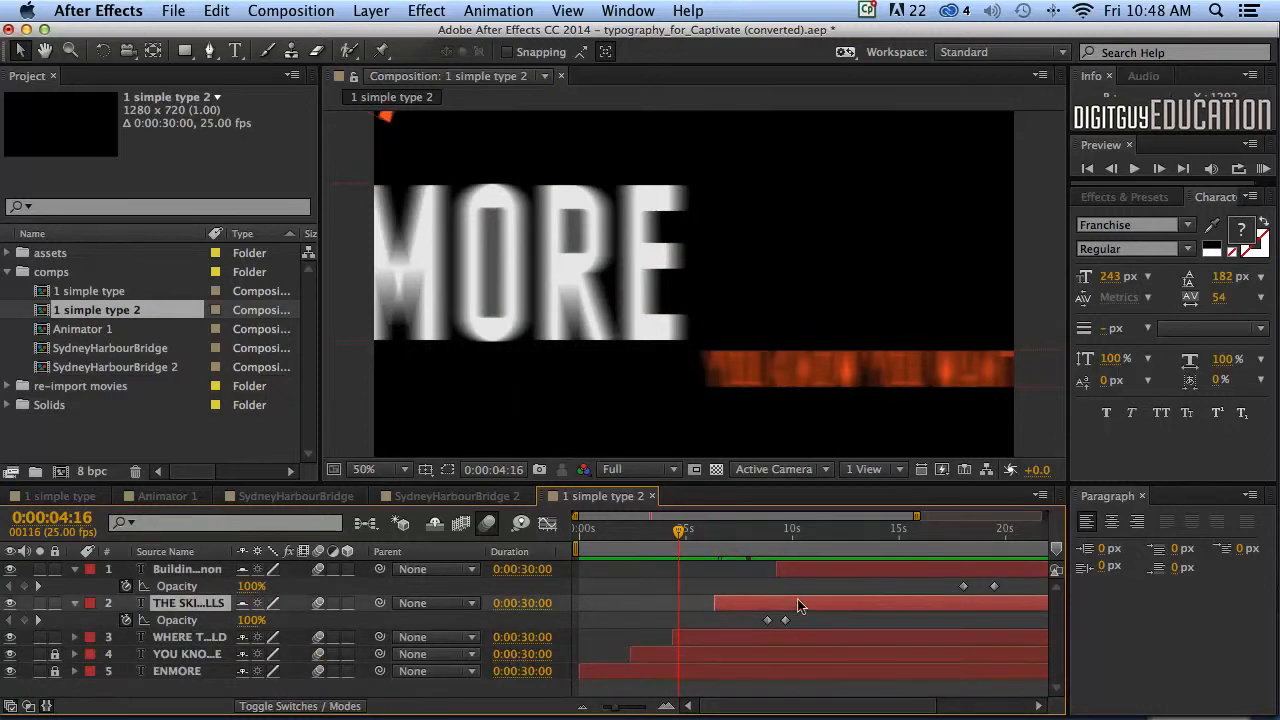
drag(758, 604, 829, 571)
click(1263, 169)
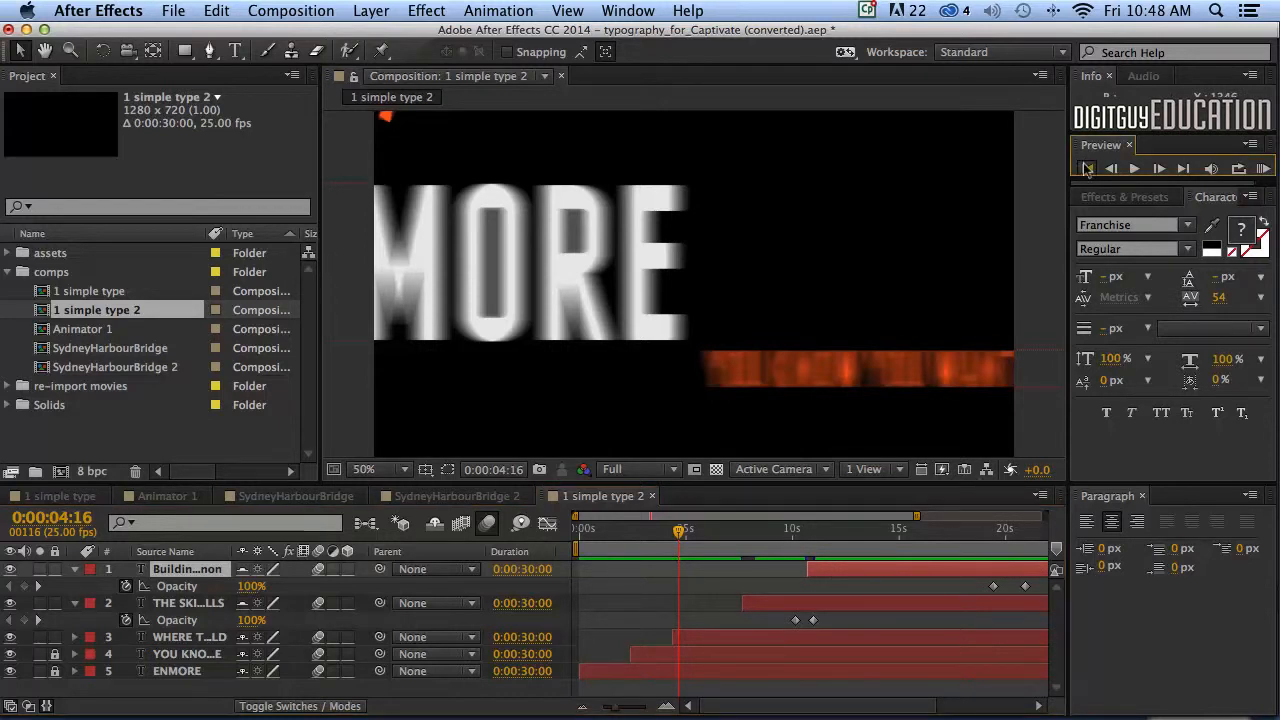